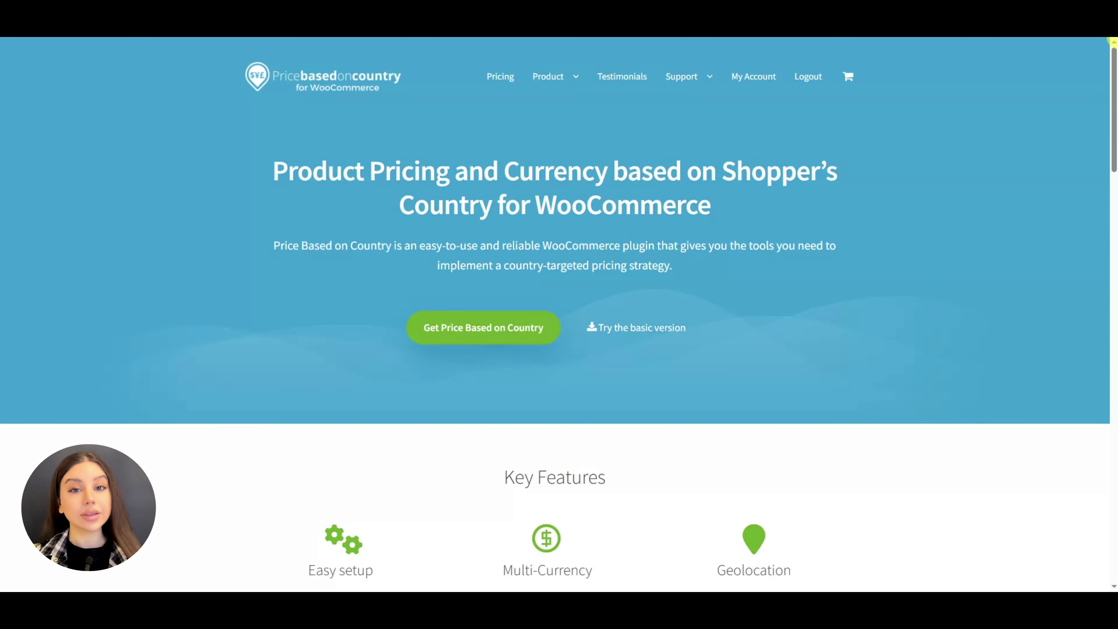
Review the key features, testimonials, screenshots and support sections on the Price Based on Country website.
scroll(559, 314, down, 5)
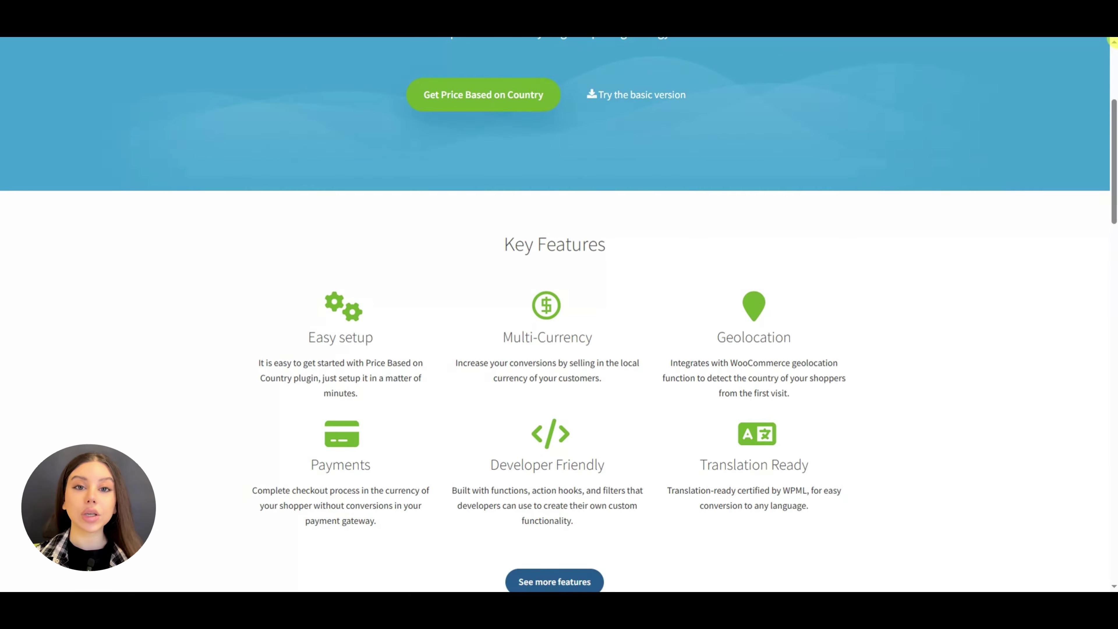
scroll(559, 314, down, 3)
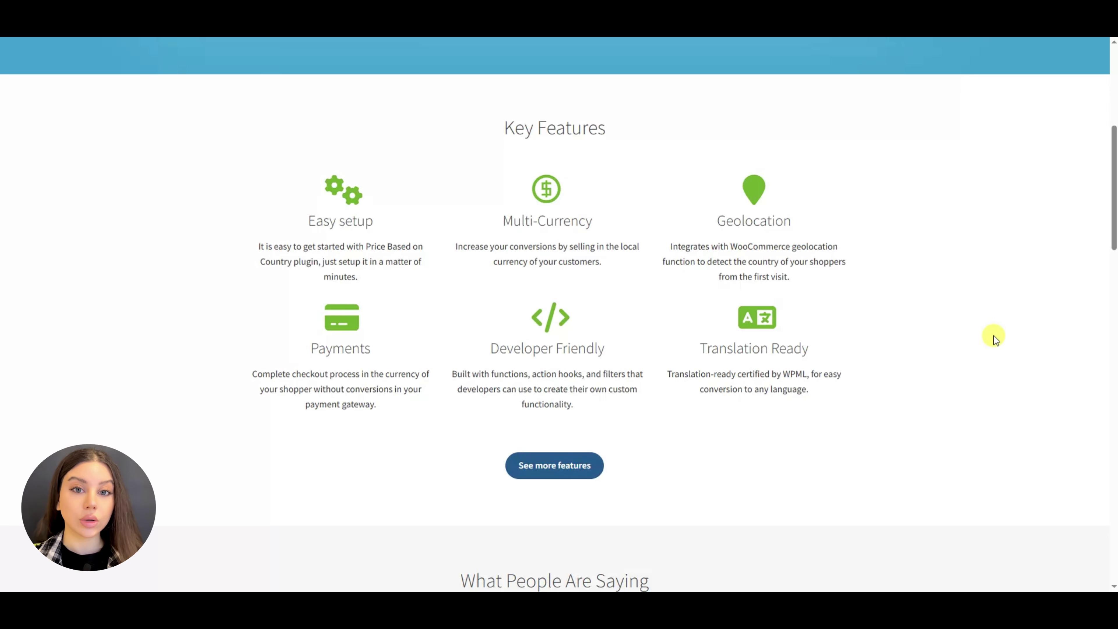
scroll(994, 336, down, 5)
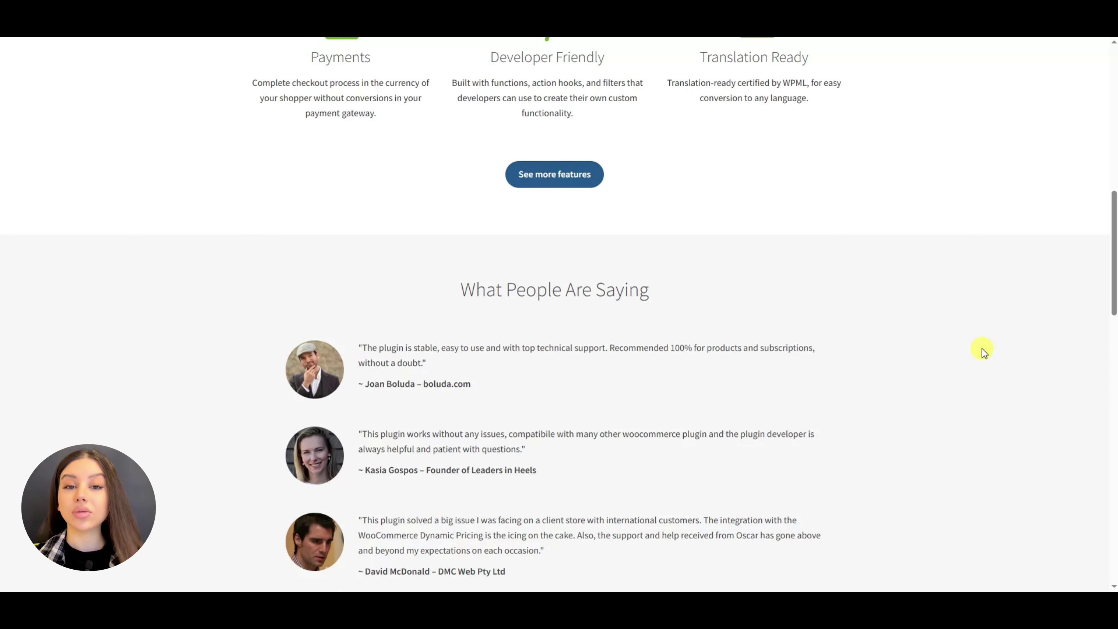
scroll(982, 348, down, 2)
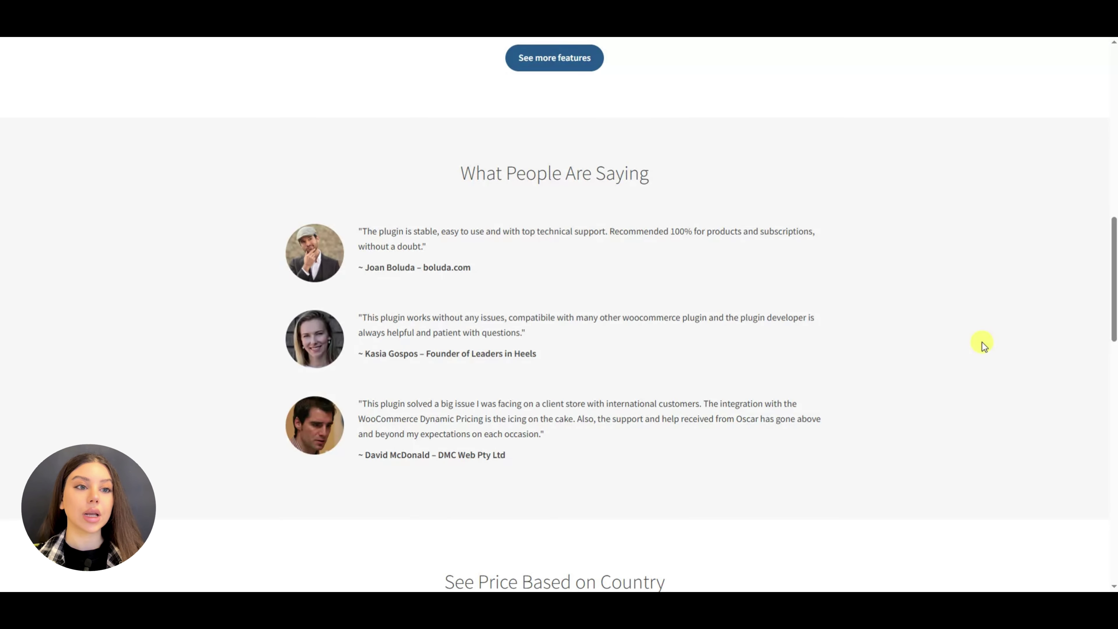
scroll(982, 342, down, 7)
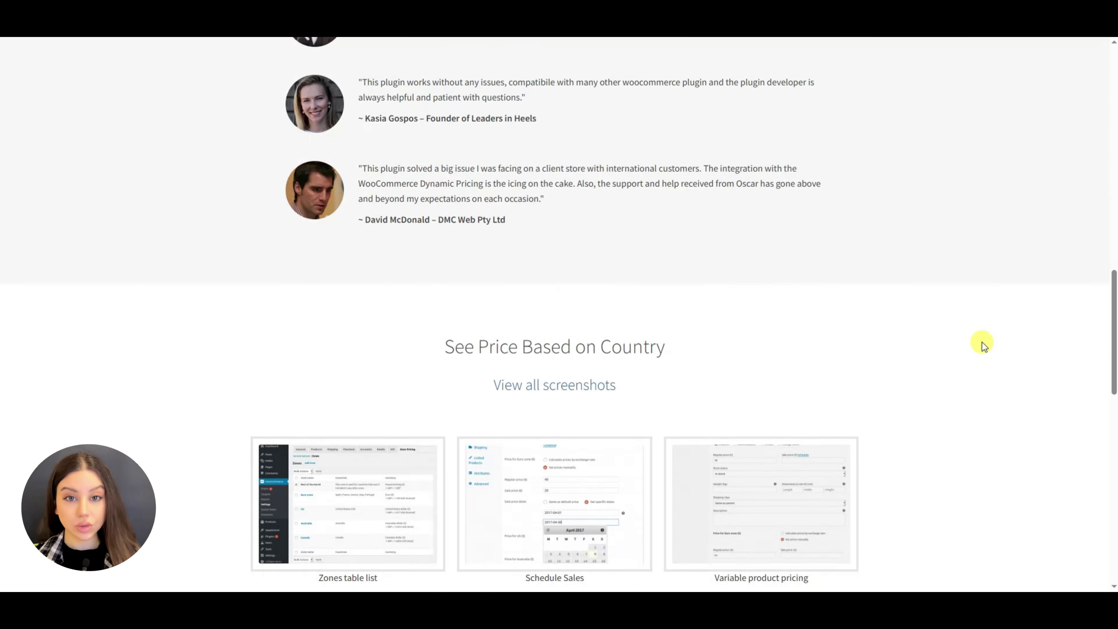
scroll(984, 346, down, 1)
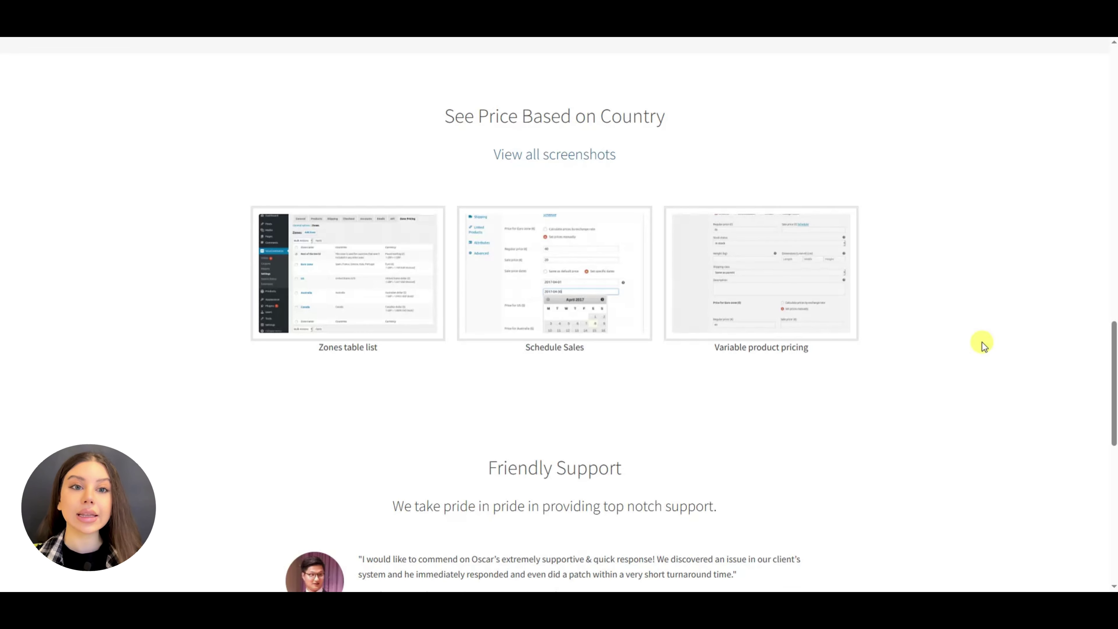
scroll(982, 342, down, 5)
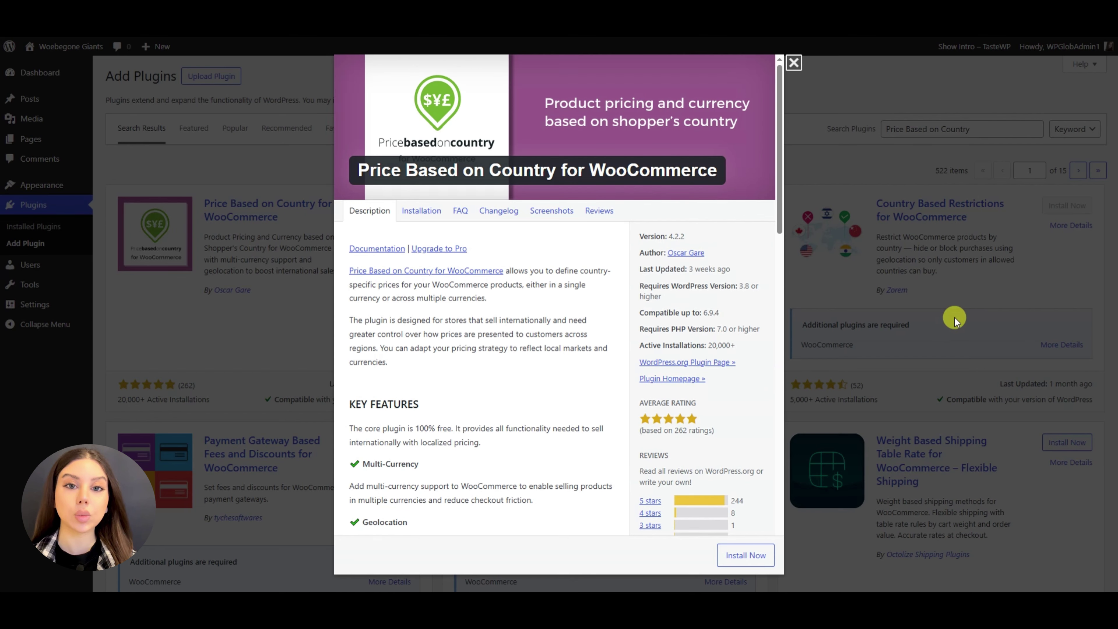
Read through the plugin description and install Price Based on Country for WooCommerce in WordPress.
scroll(743, 298, down, 15)
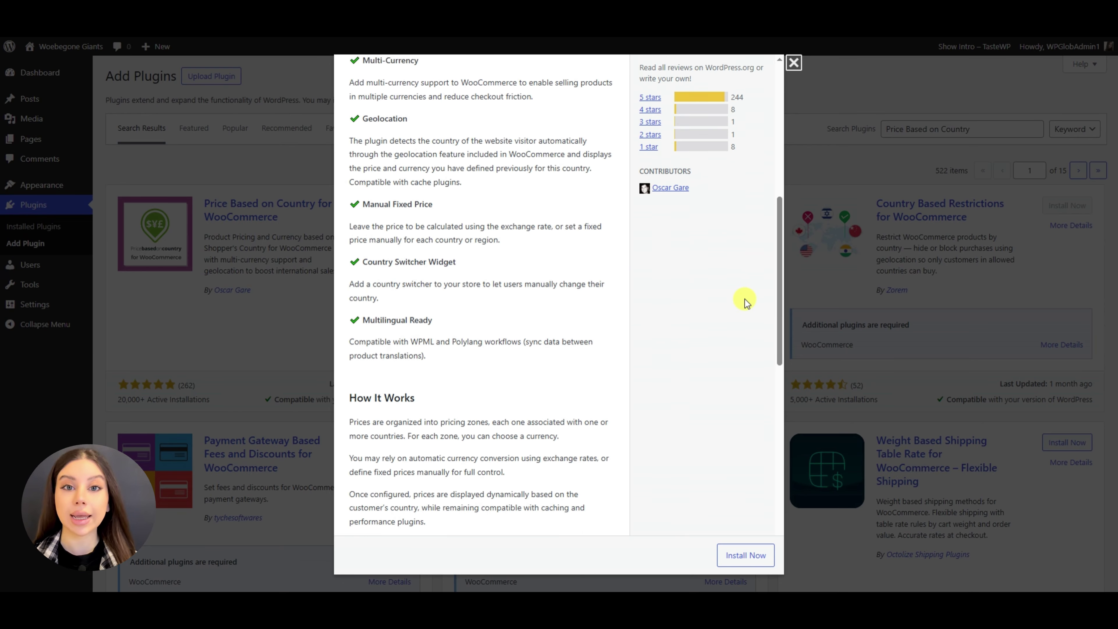
scroll(748, 304, down, 5)
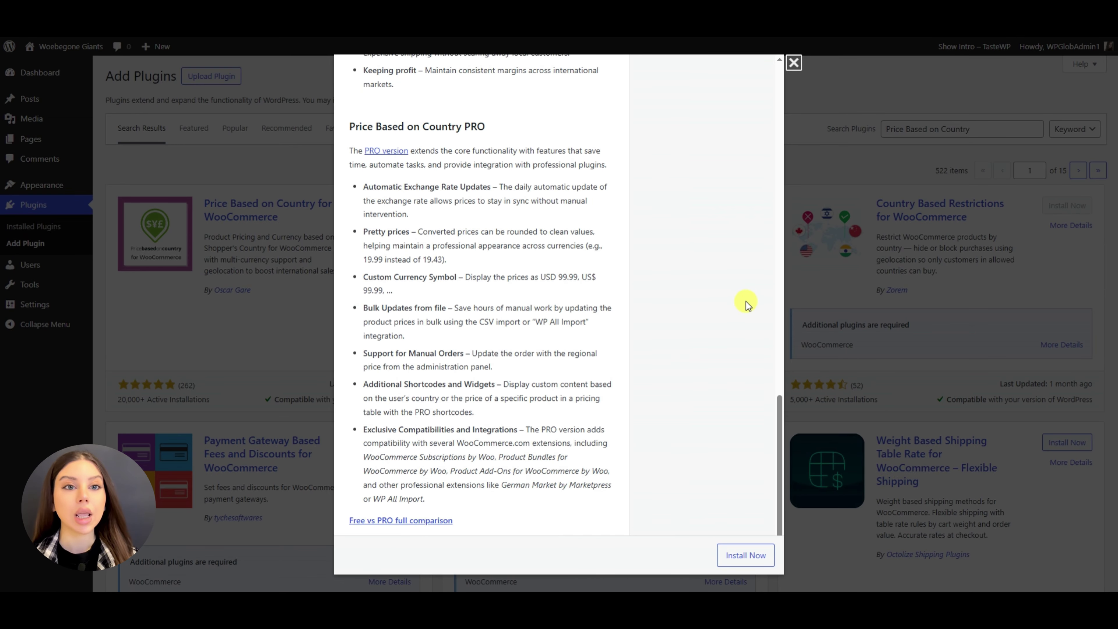
click(745, 555)
scroll(744, 421, up, 20)
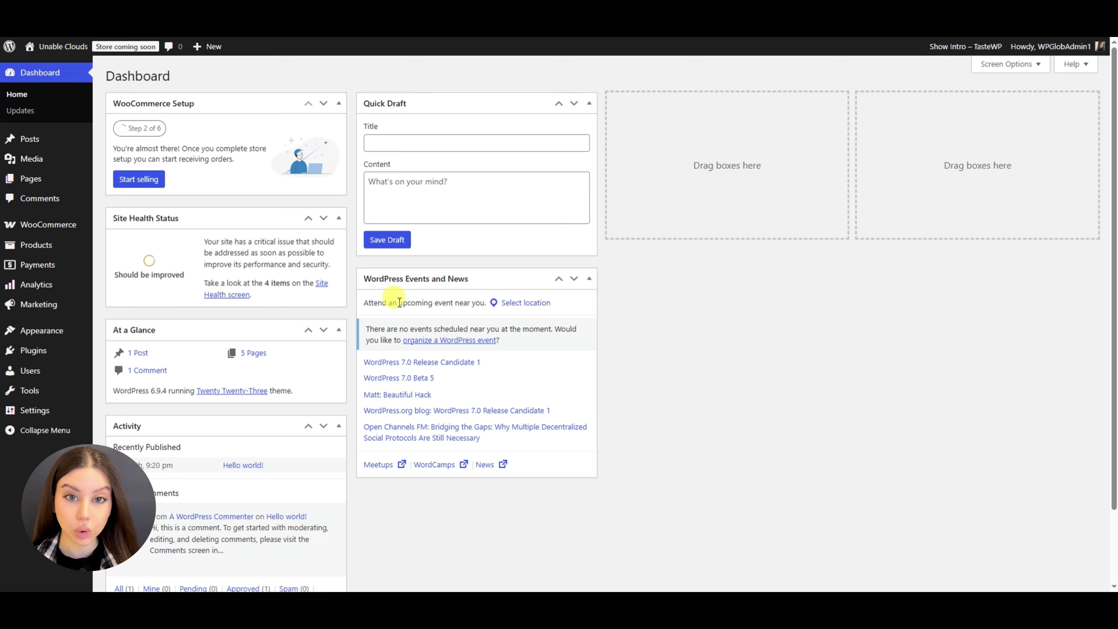
In the WooCommerce general settings, set the default customer location to Geolocate and save the changes.
mouse_move(78, 226)
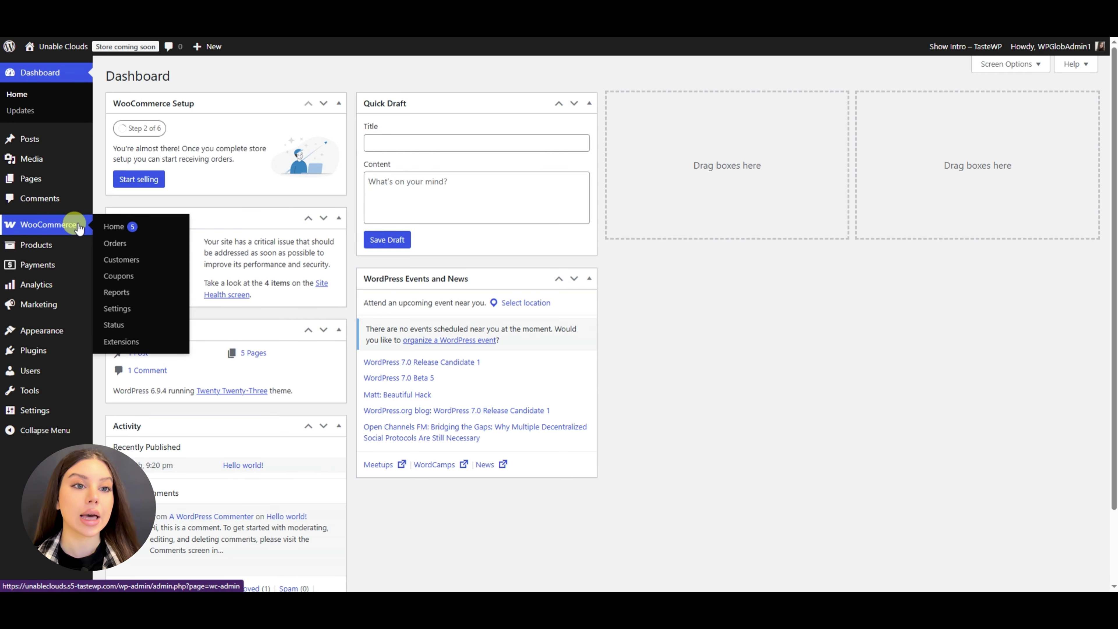
click(140, 309)
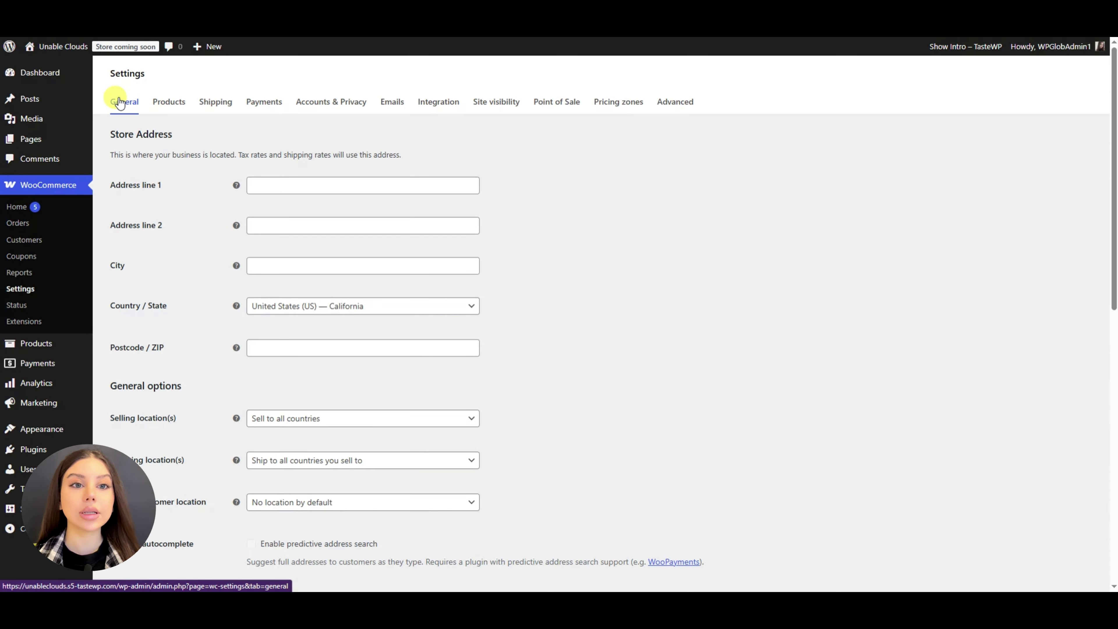
scroll(687, 245, down, 2)
scroll(364, 440, up, 1)
scroll(354, 468, down, 1)
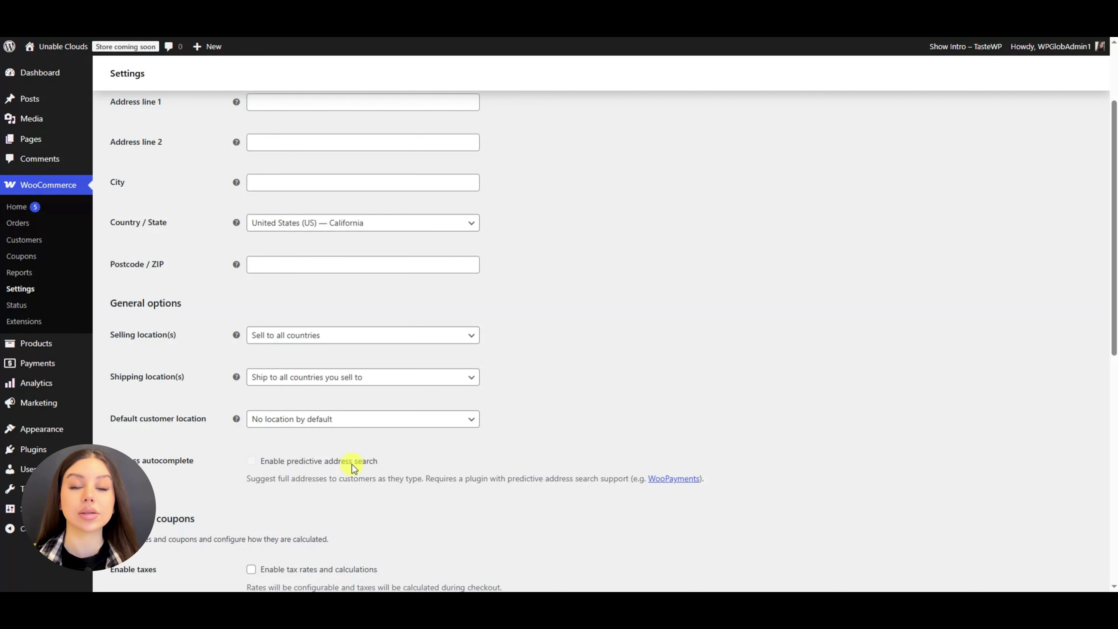
click(346, 421)
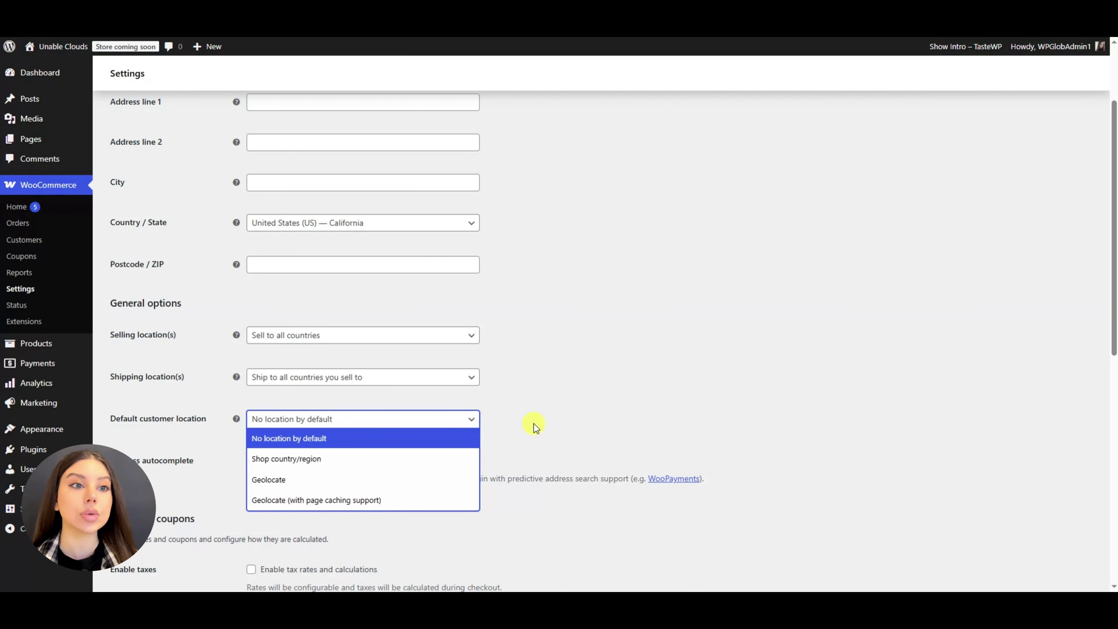
click(442, 479)
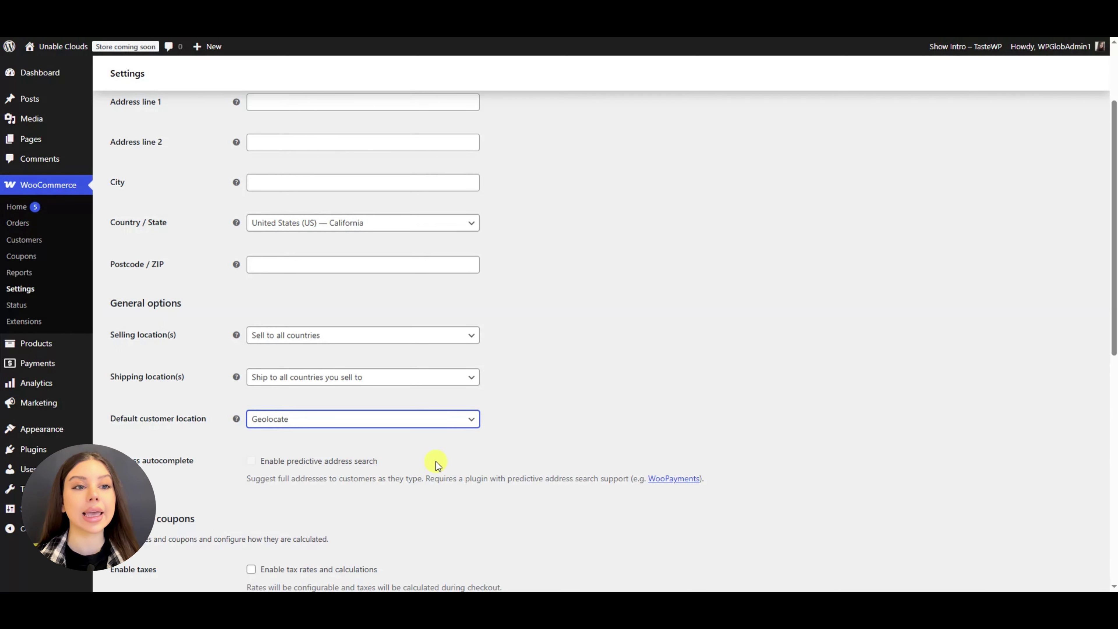
scroll(436, 461, down, 10)
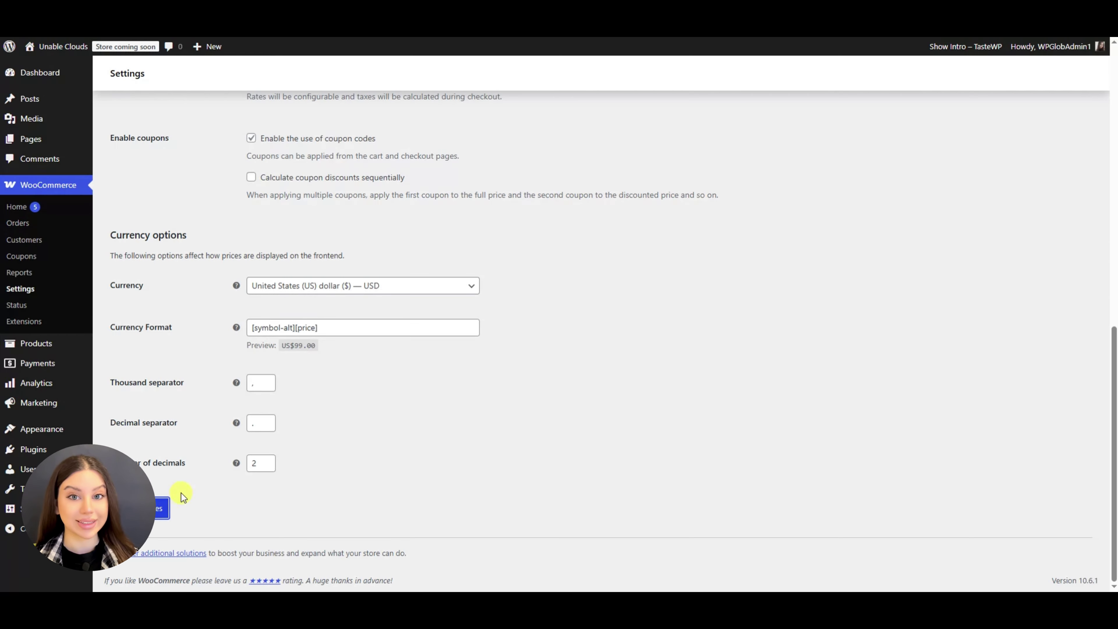
Add a new pricing zone in the WooCommerce settings and name it USA.
scroll(427, 473, up, 10)
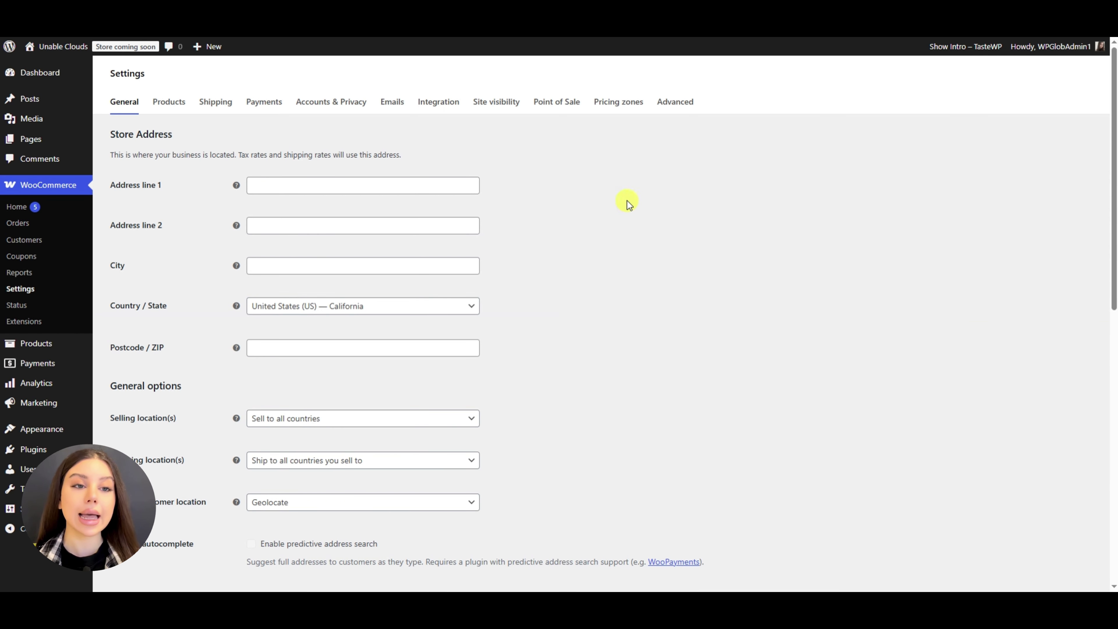
click(612, 118)
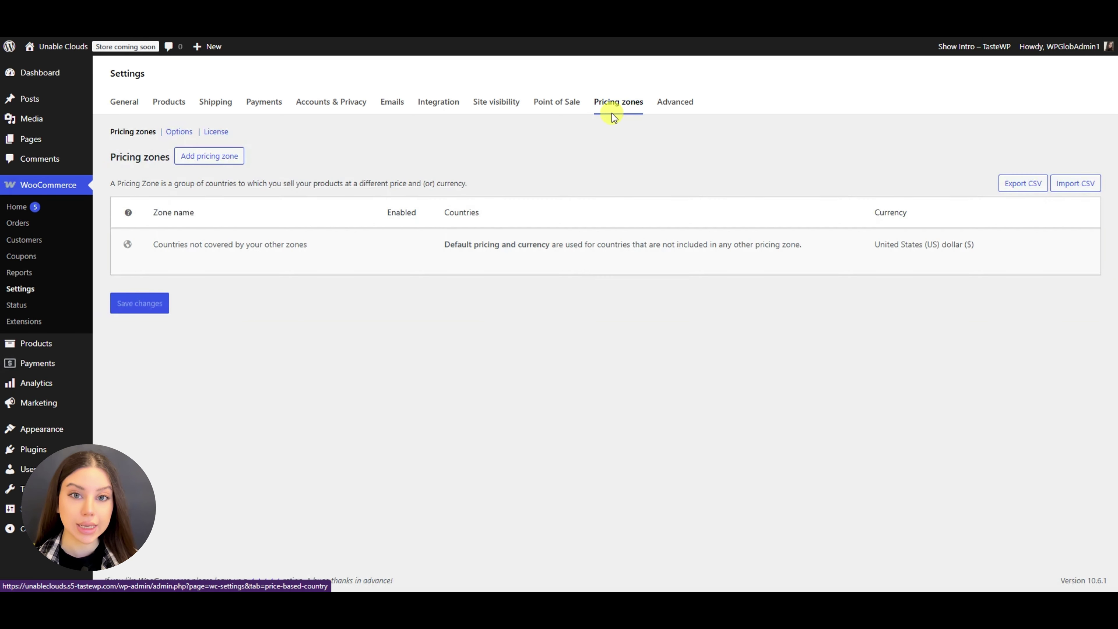
click(230, 167)
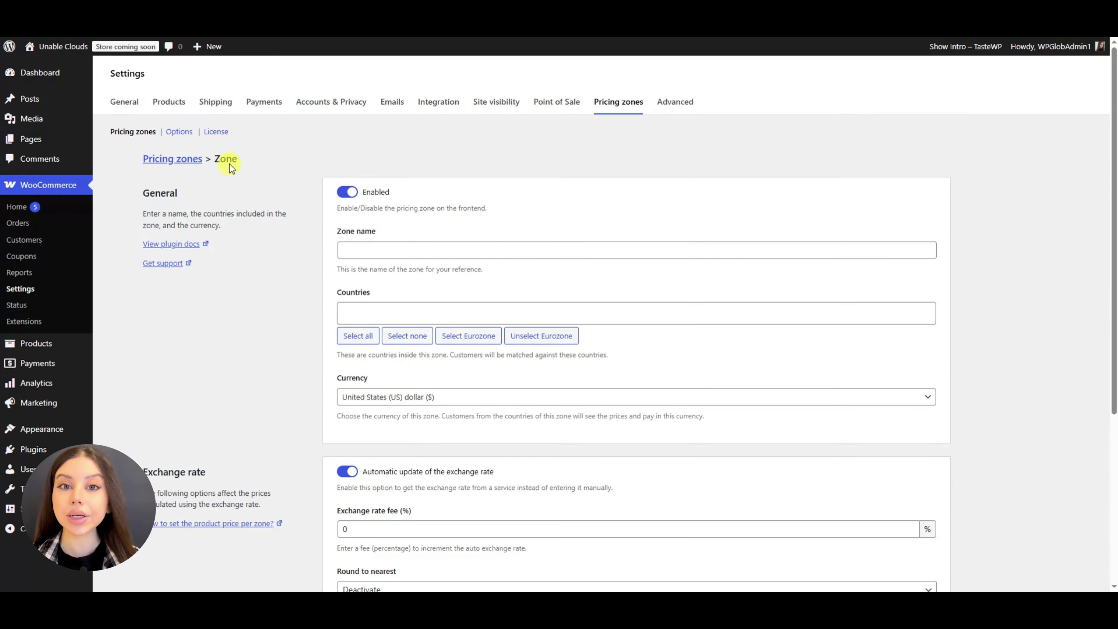
click(419, 252)
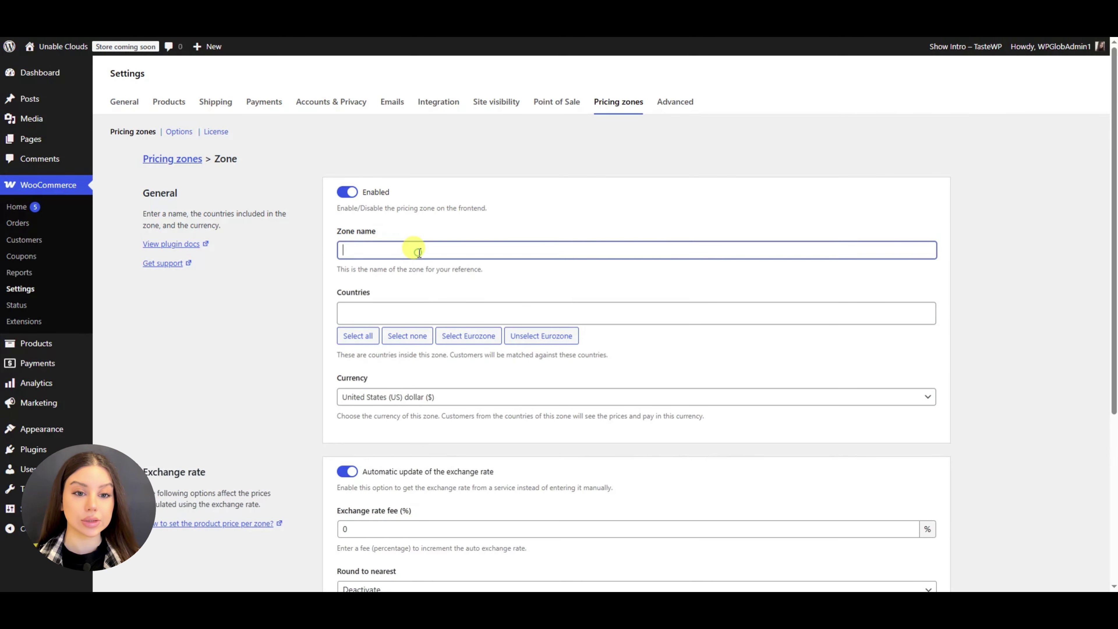
text(USA)
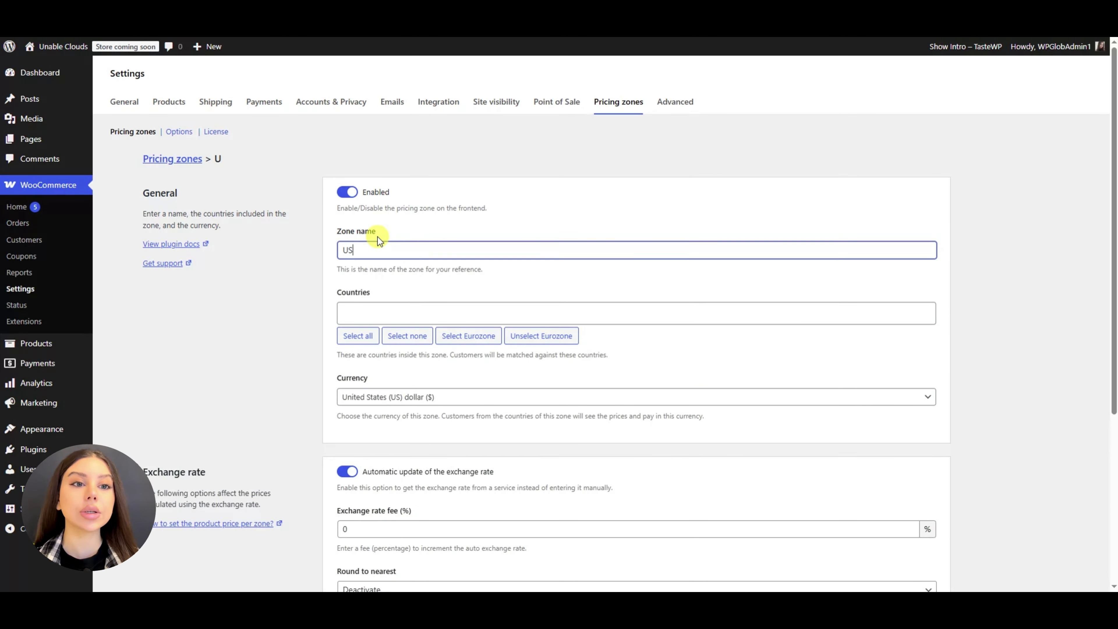
Assign United States (US) to the USA zone, keep United States (US) dollar as its currency, and save the zone.
click(359, 321)
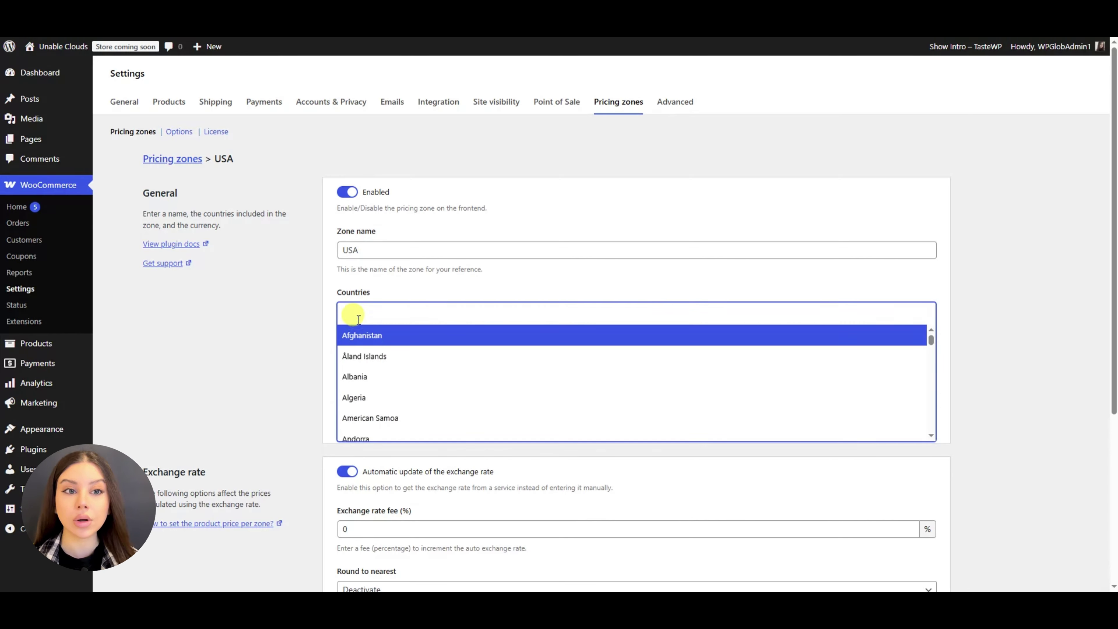
text(uni)
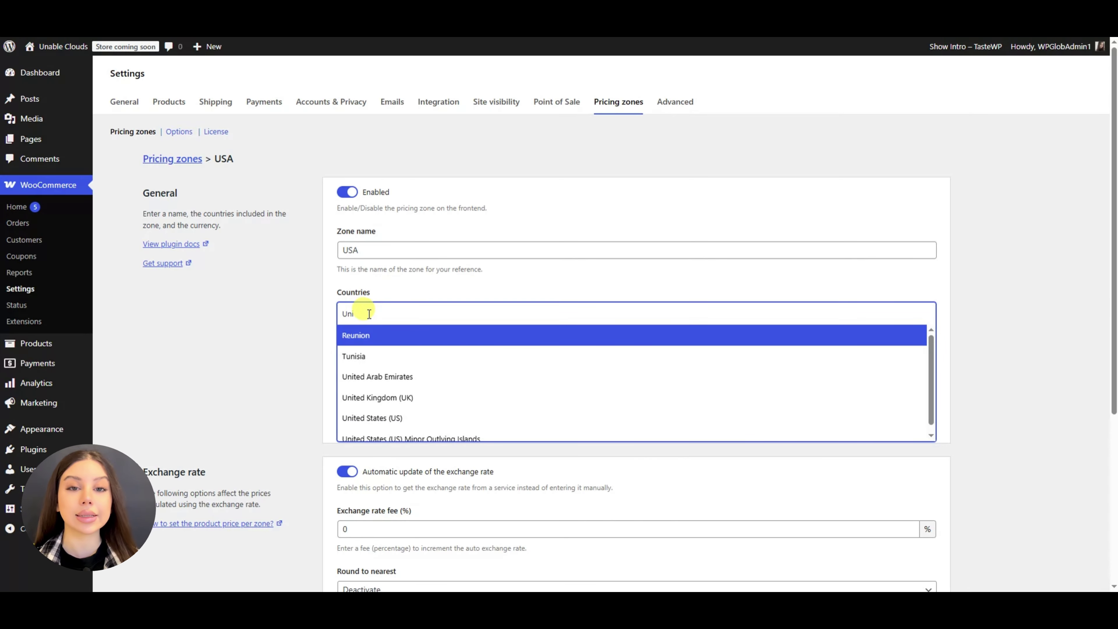
click(366, 416)
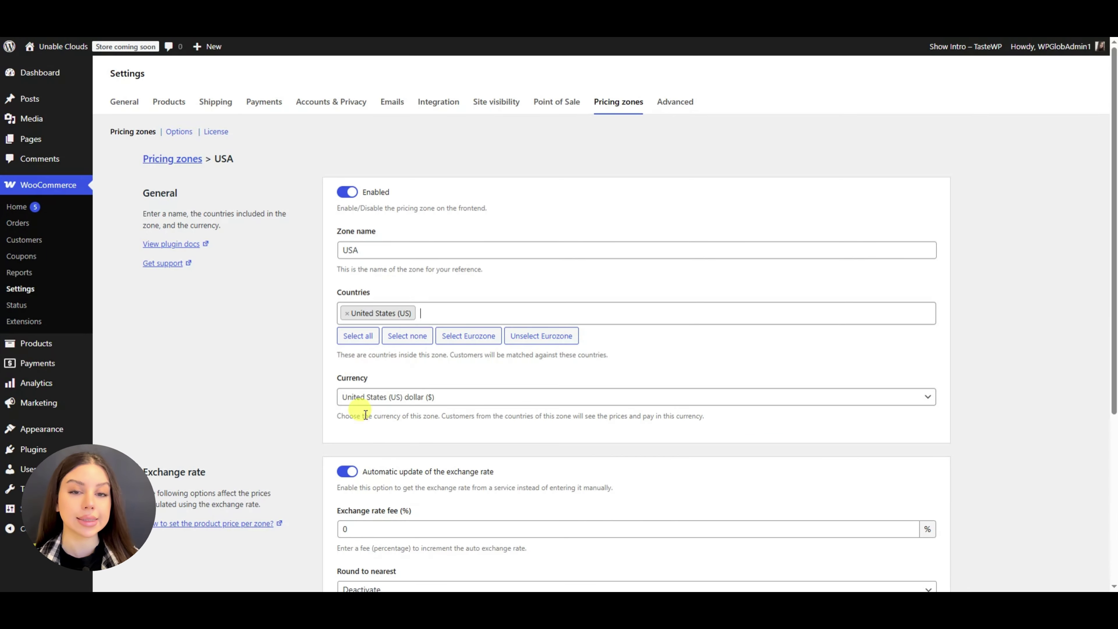
click(362, 398)
scroll(250, 323, down, 5)
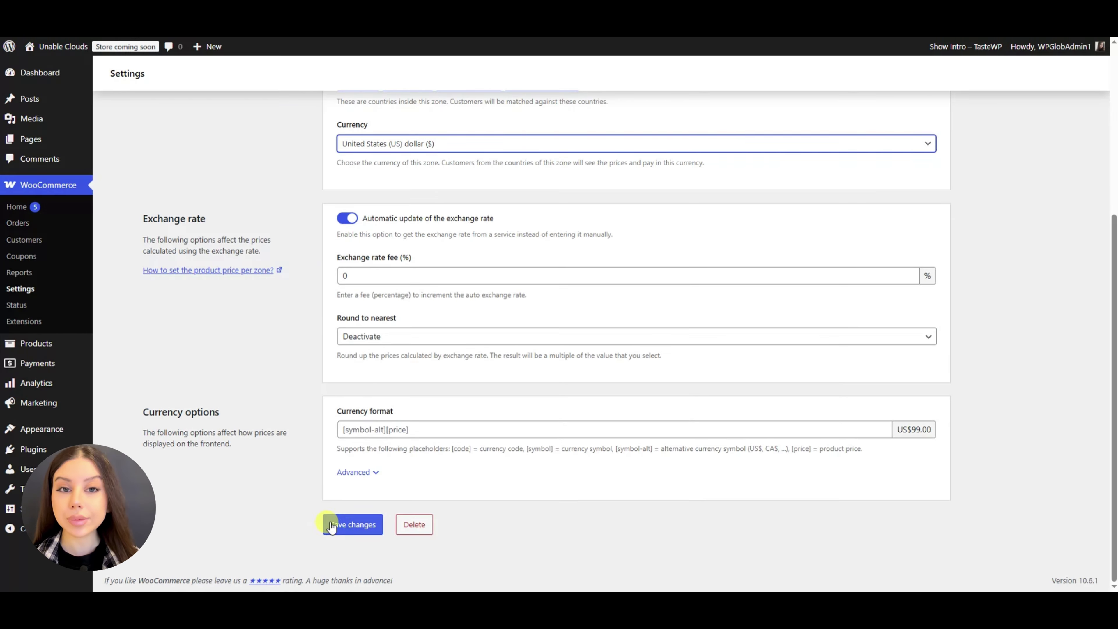
click(349, 524)
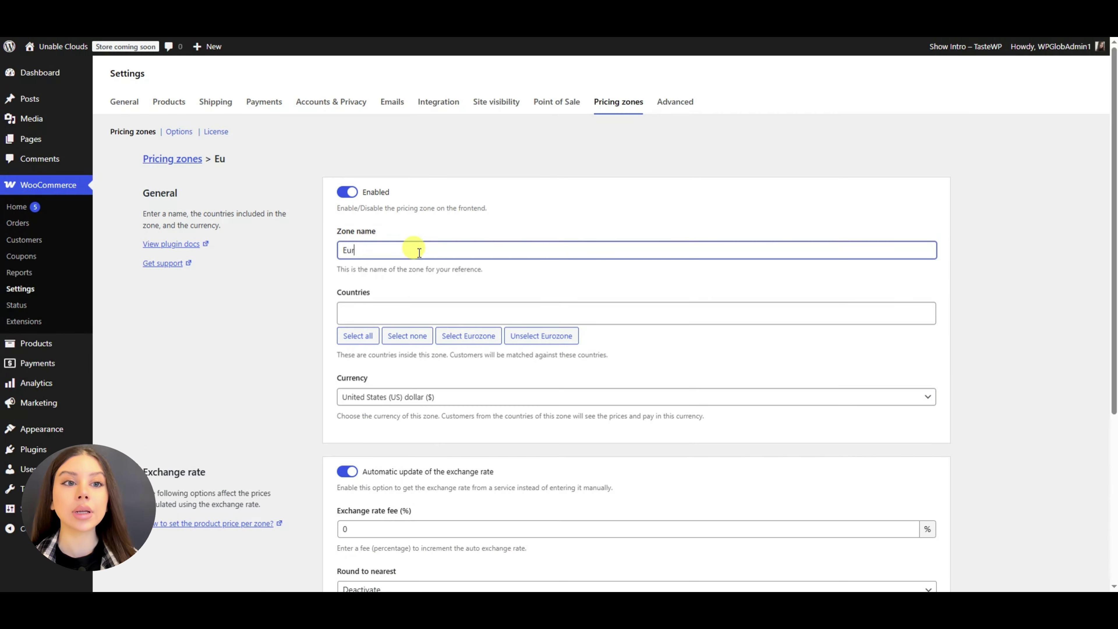
Name the new pricing zone Europe and add France to its countries.
text(rope)
click(405, 314)
text(fran)
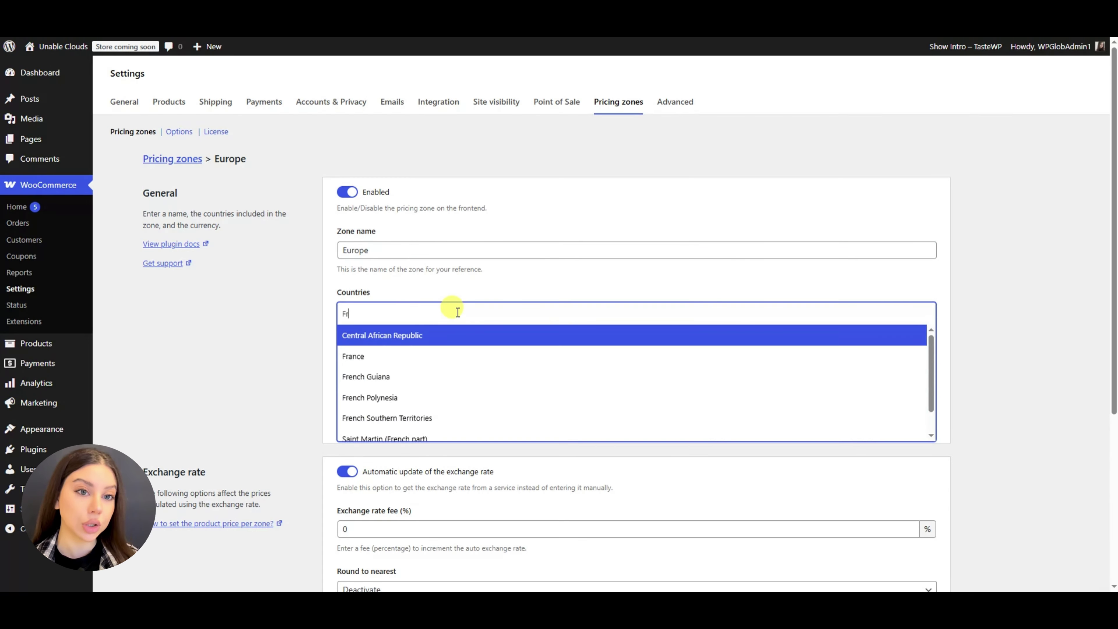
click(399, 332)
Set the Europe zone's currency to euro.
click(436, 397)
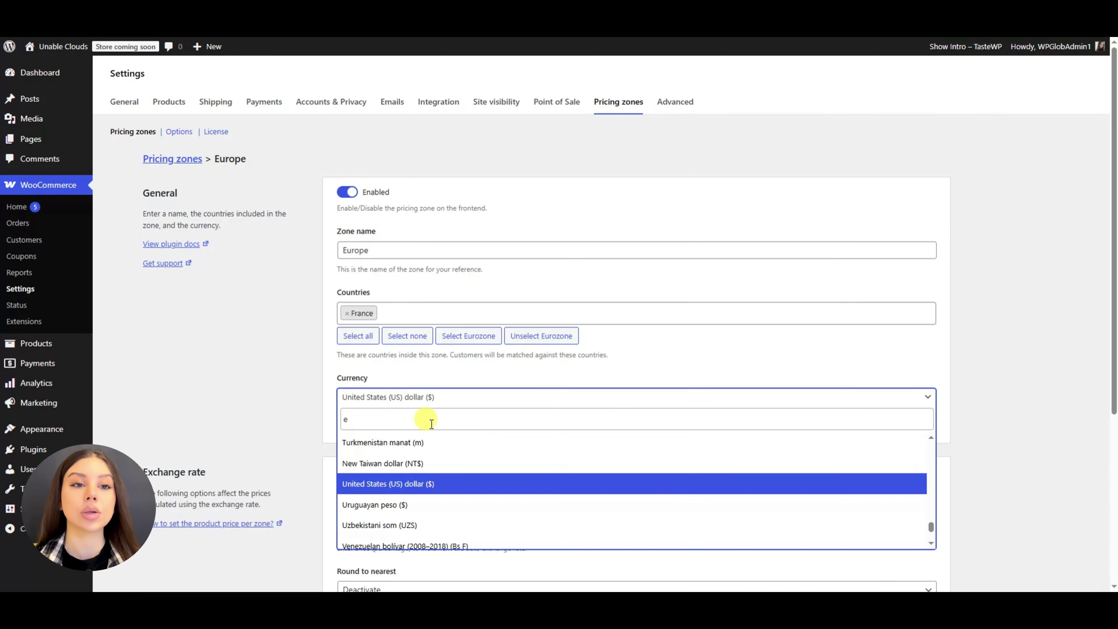
text(euro)
key(Return)
scroll(287, 361, down, 1)
scroll(286, 361, down, 3)
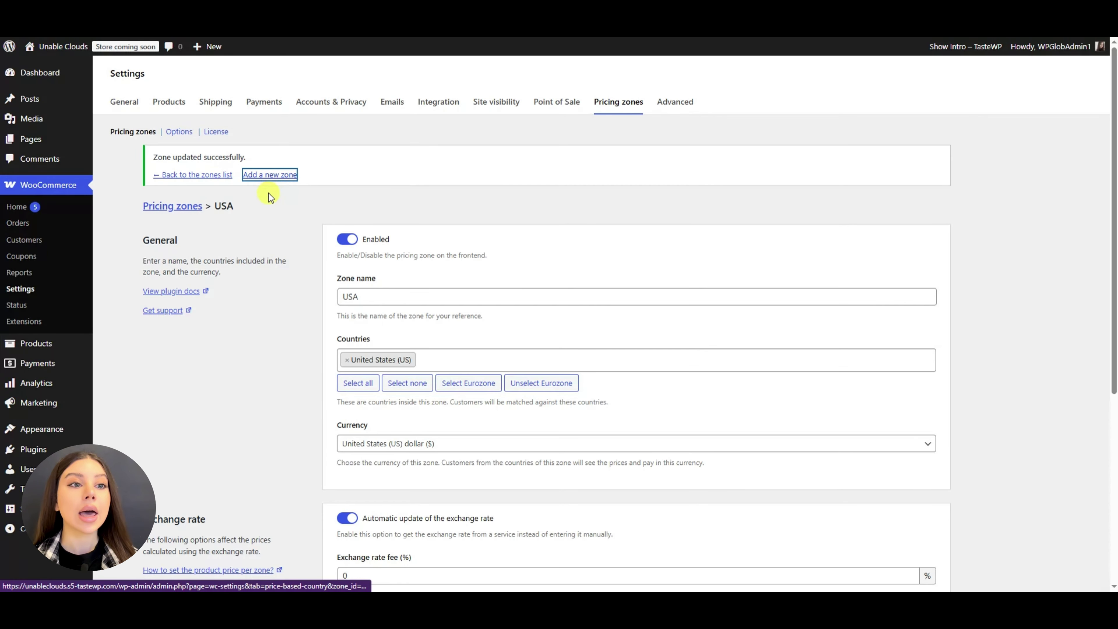
Name another new pricing zone Asia and add Japan to its countries.
click(382, 250)
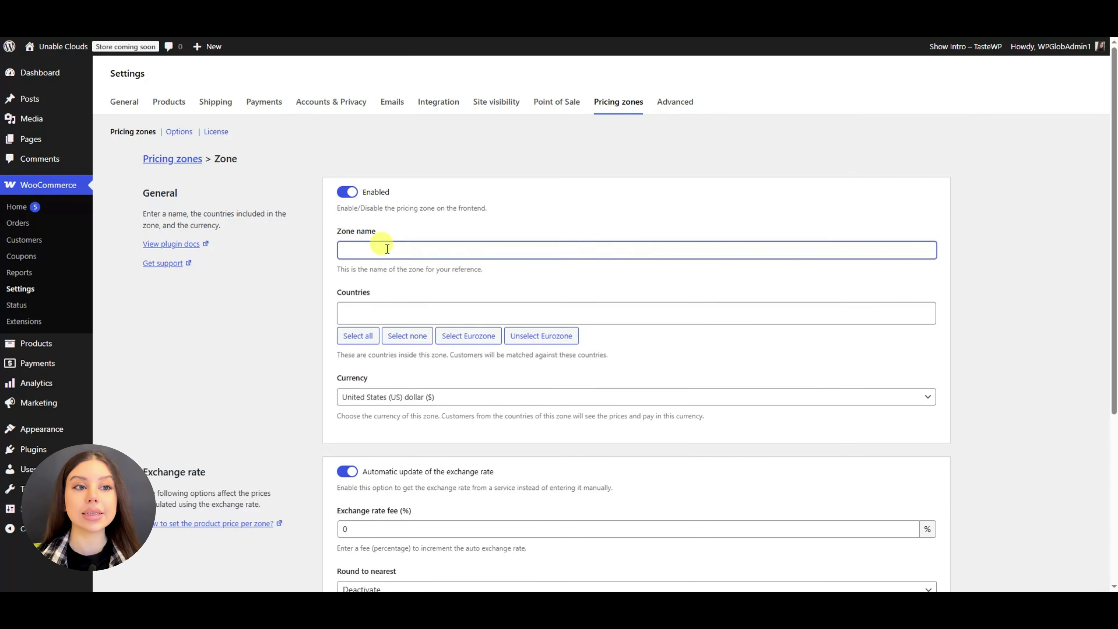
text(Asia)
click(391, 310)
text(Japan)
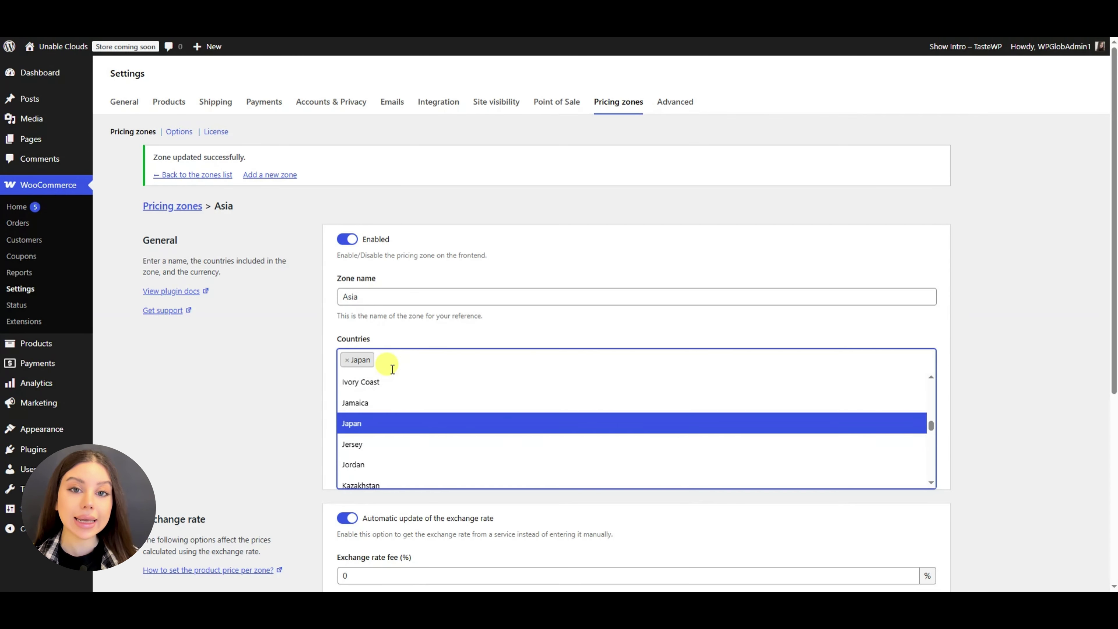
Add China and Thailand to the Asia zone's countries.
text(ch)
click(392, 381)
click(436, 354)
text(thai)
click(436, 382)
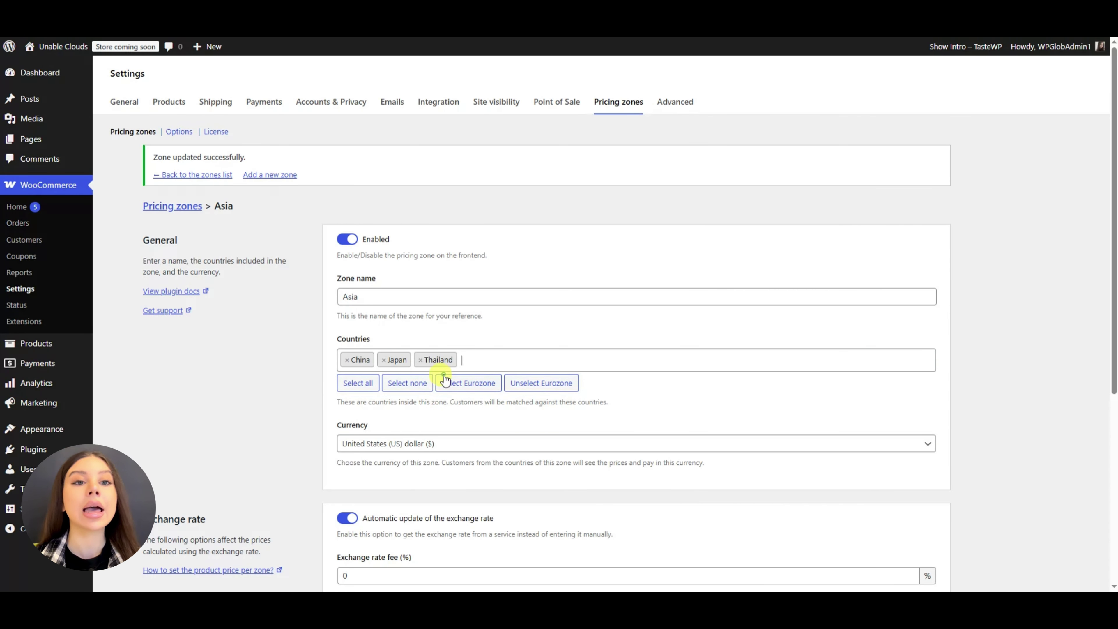
Select United States (US) dollar as the Asia zone's currency and save the zone.
click(438, 443)
scroll(438, 390, up, 5)
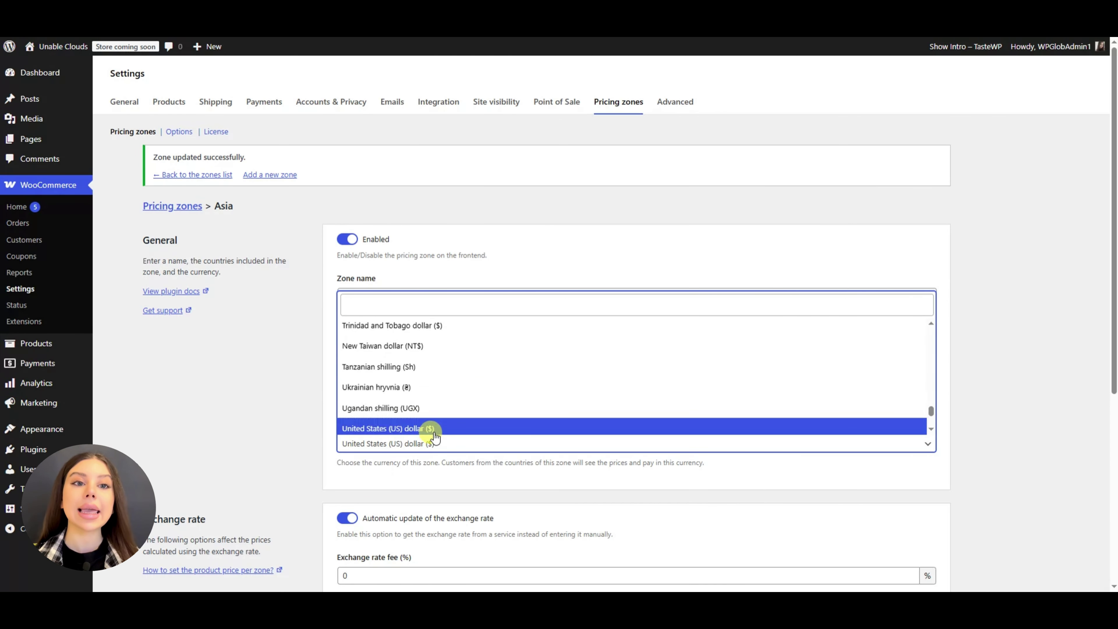
click(431, 429)
scroll(264, 388, down, 6)
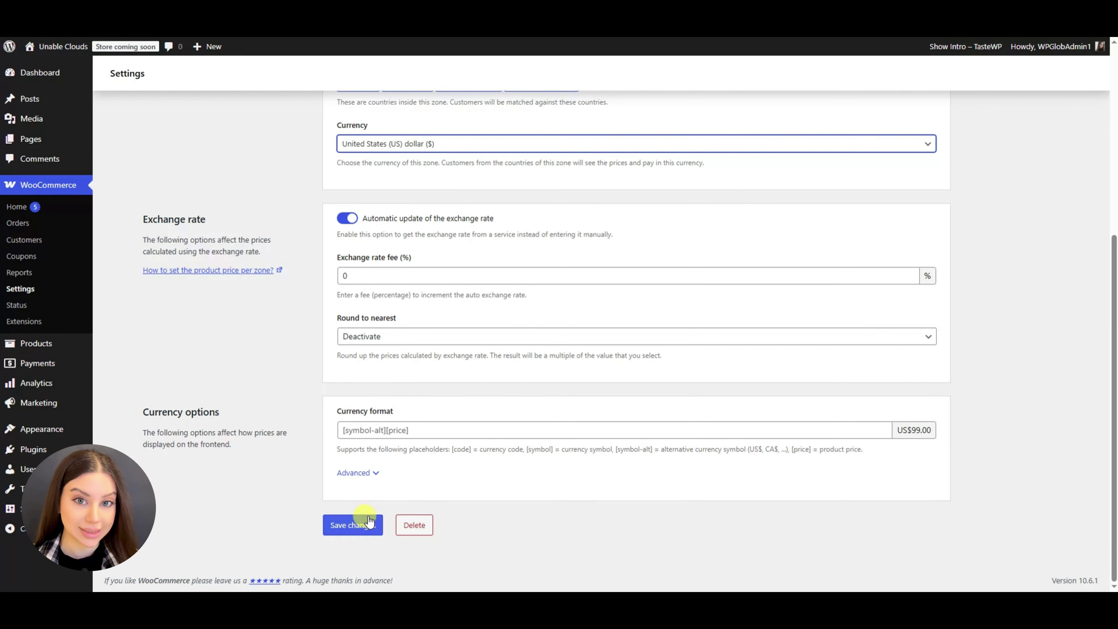
click(351, 524)
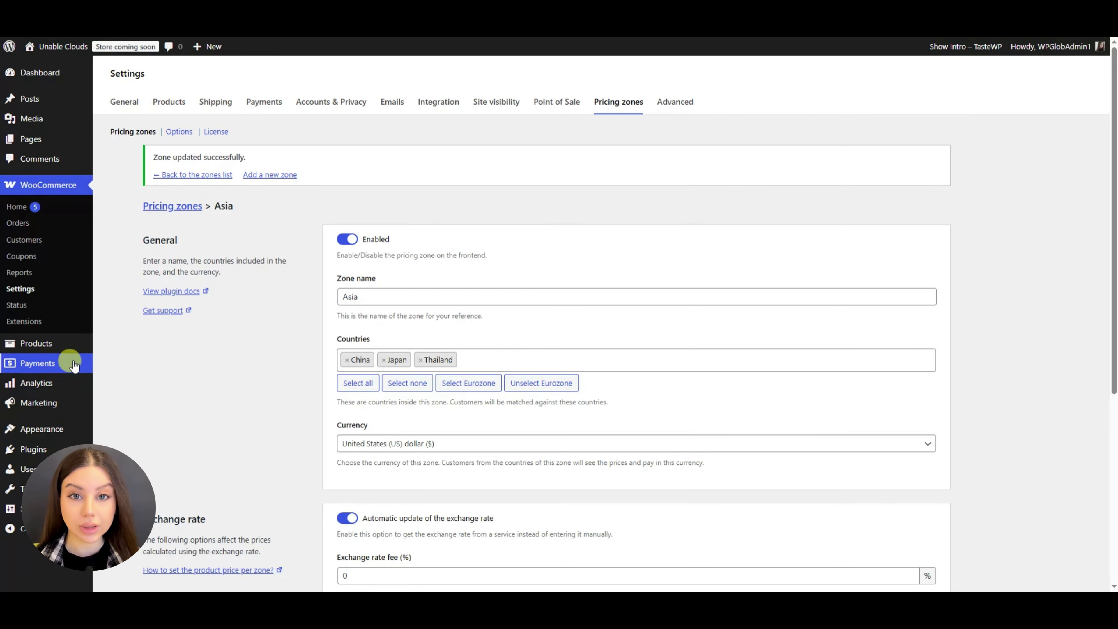
Open the Premium Cotton T-Shirt product for editing and try manual pricing for Europe before returning it to exchange-rate calculation.
click(54, 342)
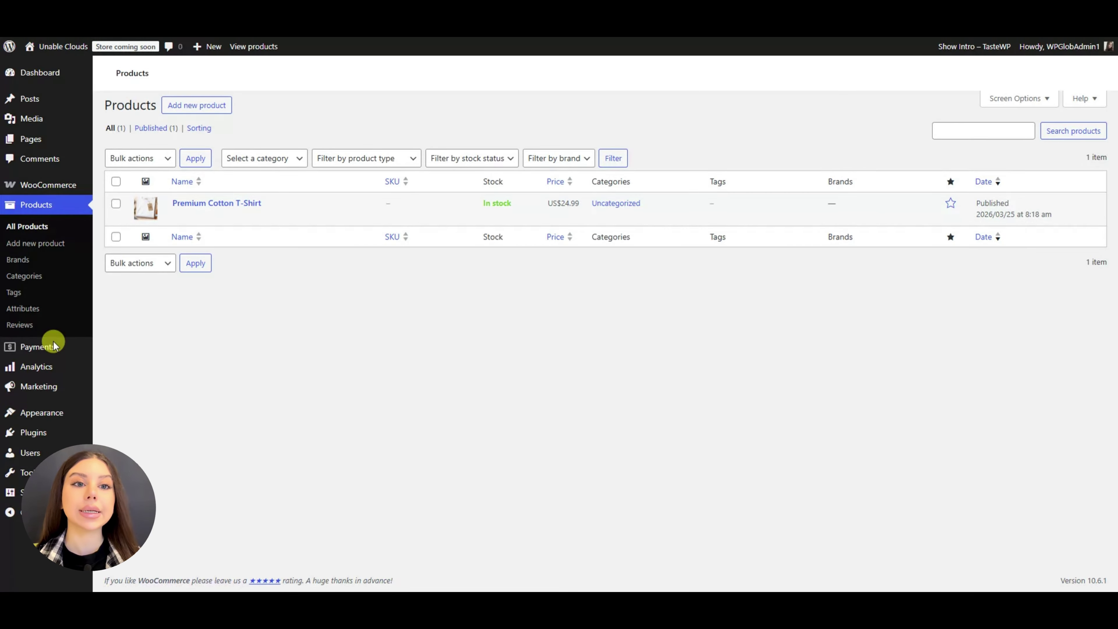
click(239, 210)
scroll(570, 275, down, 10)
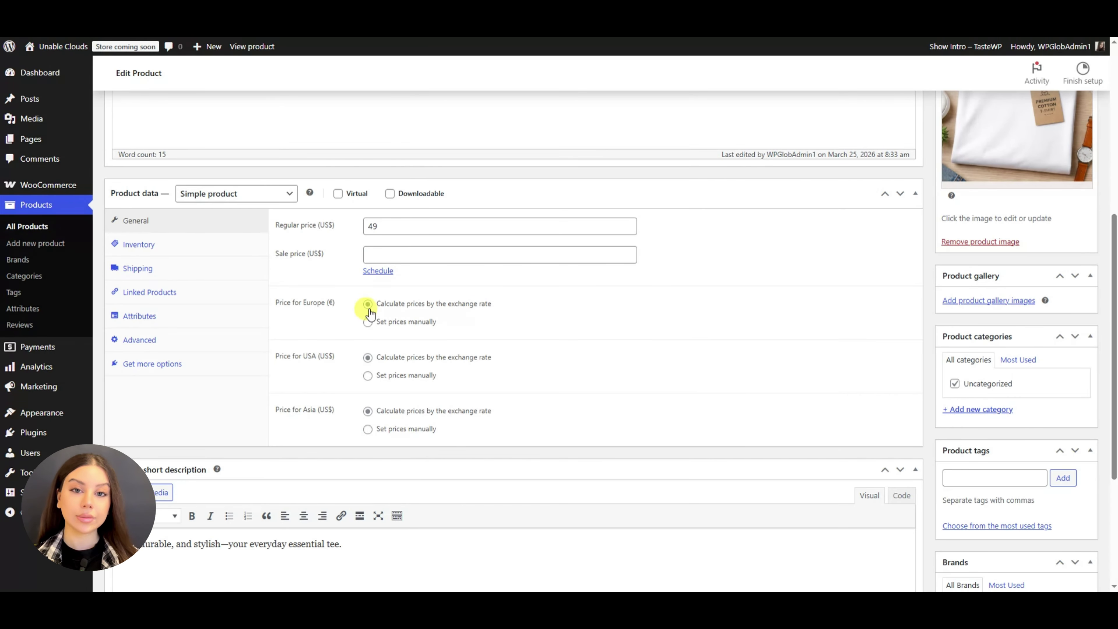
click(368, 322)
click(367, 304)
Switch the T-shirt's USA price from exchange-rate calculation to manual pricing.
click(368, 375)
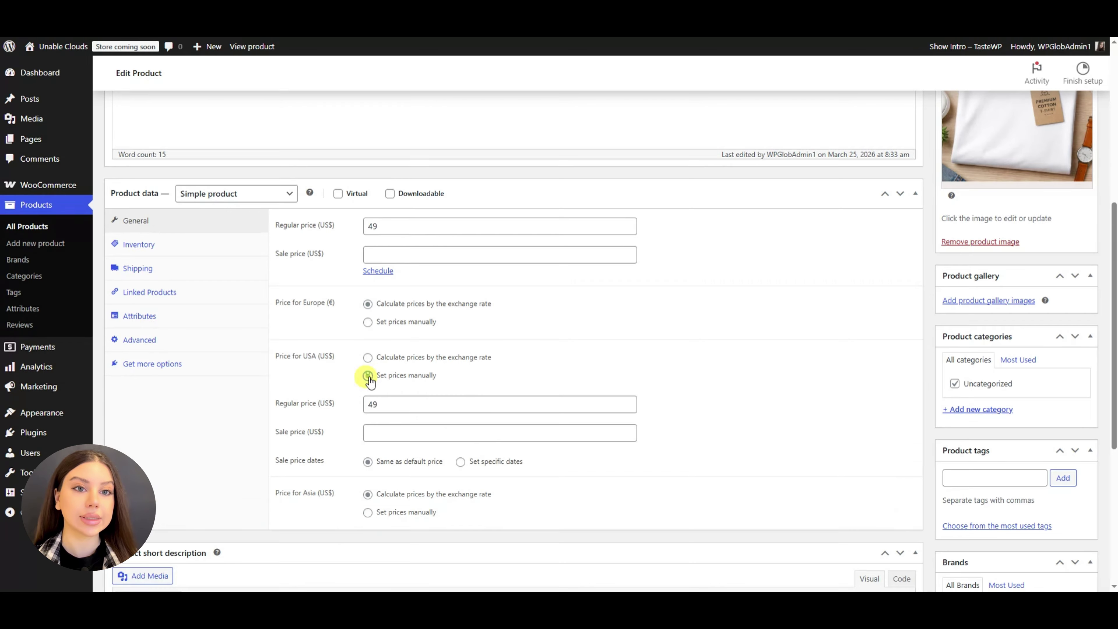
click(368, 357)
click(367, 376)
click(410, 405)
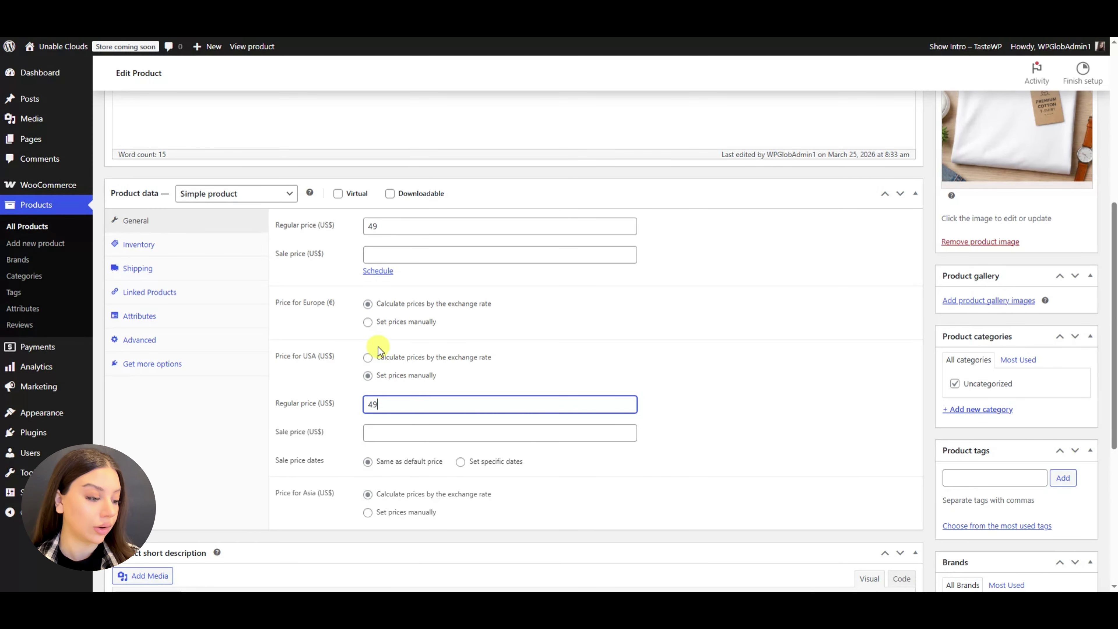
click(341, 380)
Switch the T-shirt's Europe price to manual pricing and set its regular price to 45 euros.
click(367, 323)
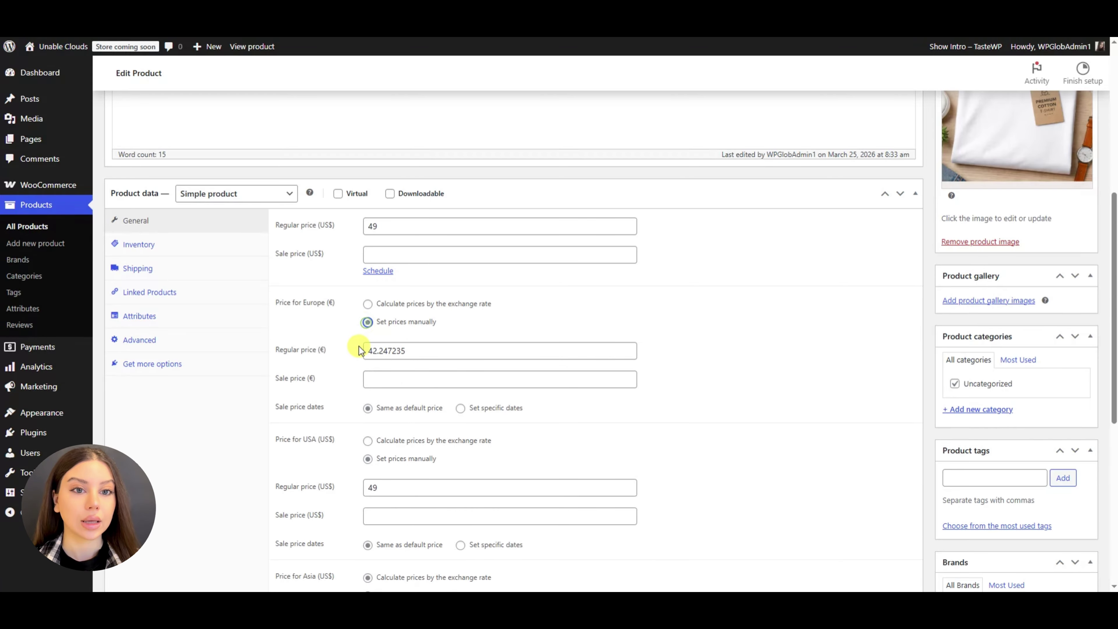
click(404, 345)
drag(419, 349, 320, 350)
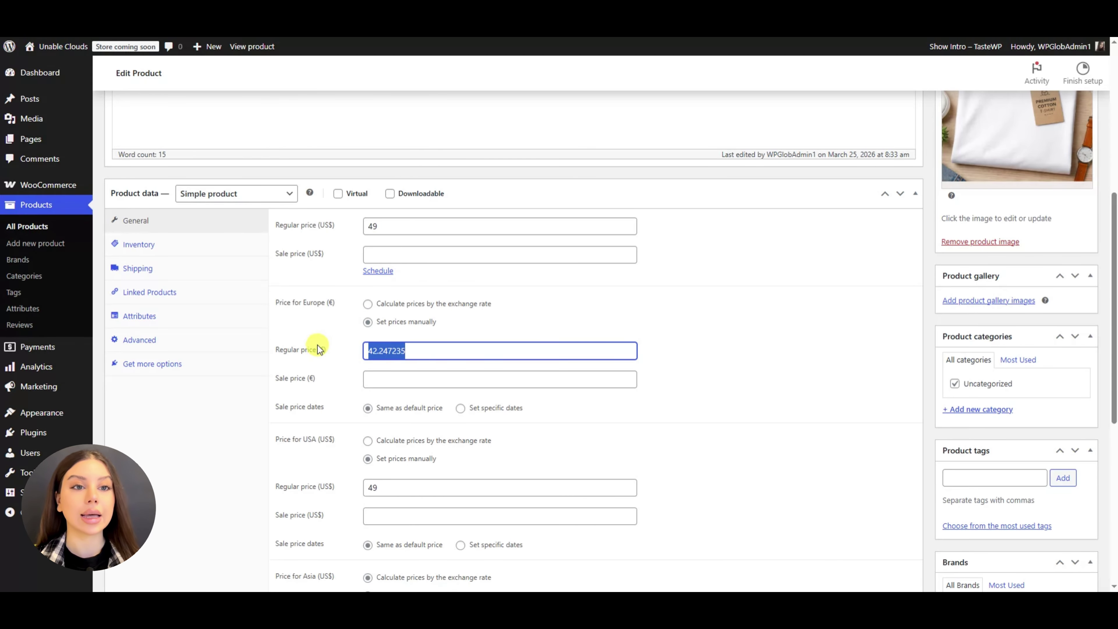
text(45)
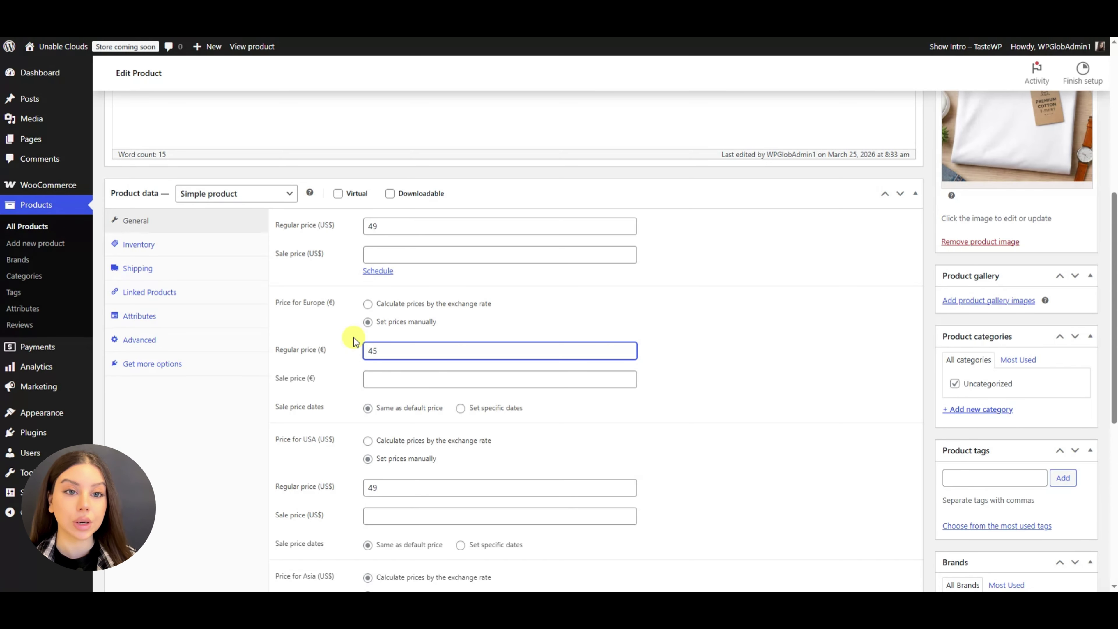
click(351, 371)
Switch the T-shirt's Asia price to manual with a regular price of 39 US dollars and update the product.
scroll(342, 406, down, 2)
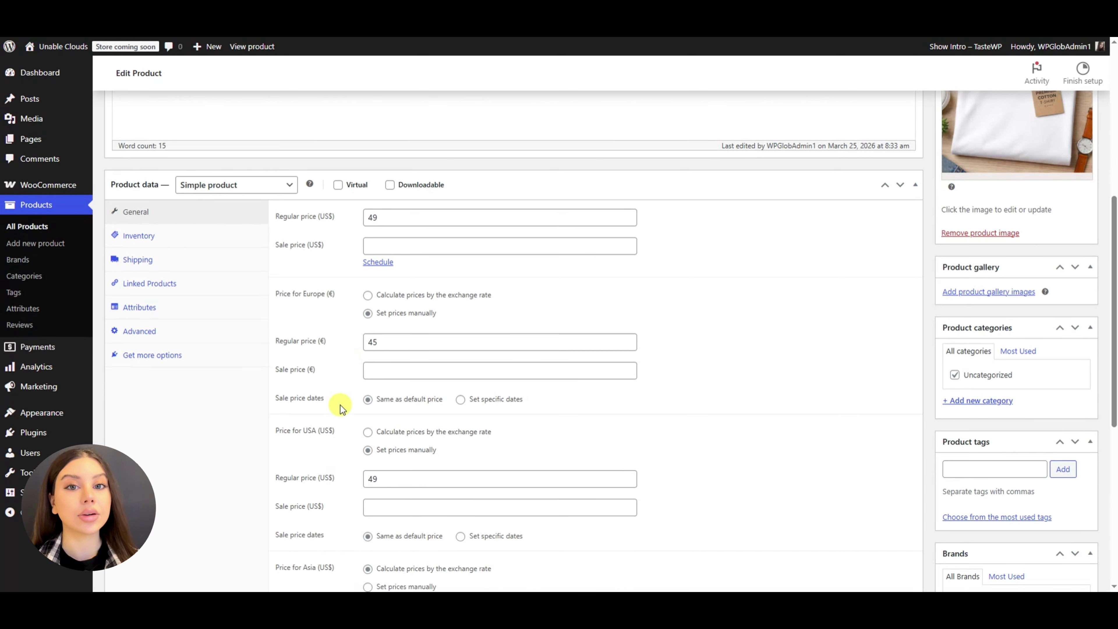
click(368, 478)
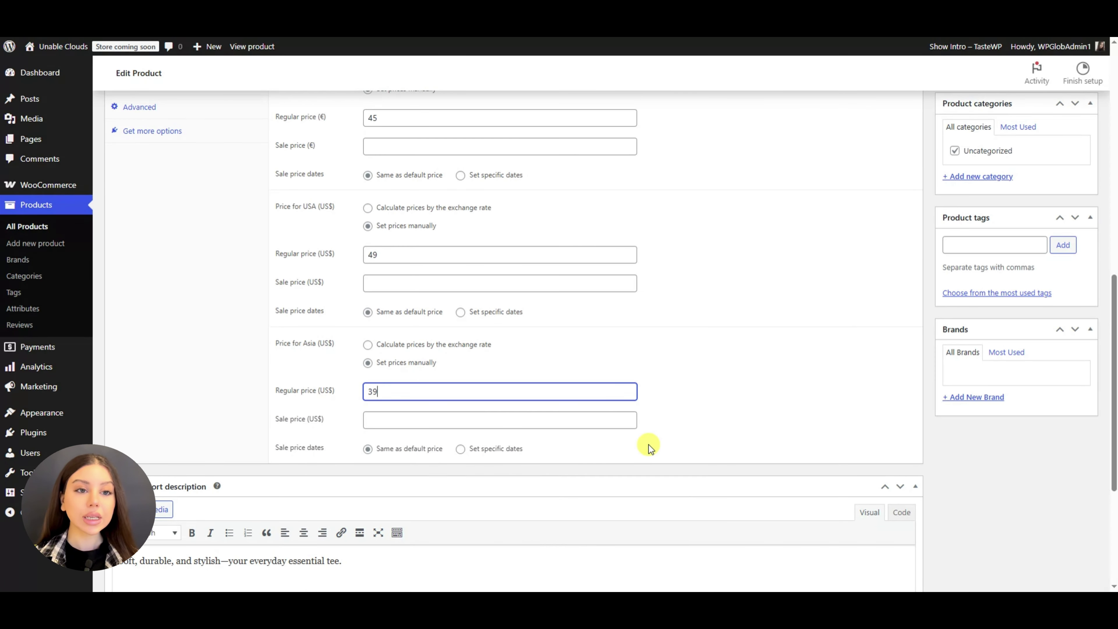
click(661, 349)
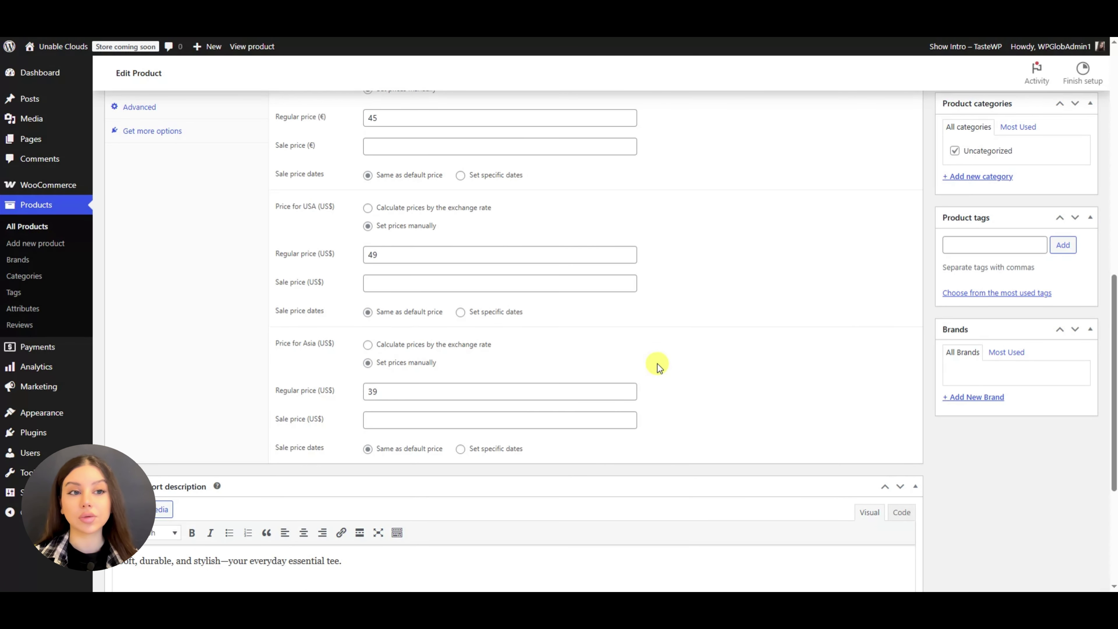
scroll(632, 357, up, 1)
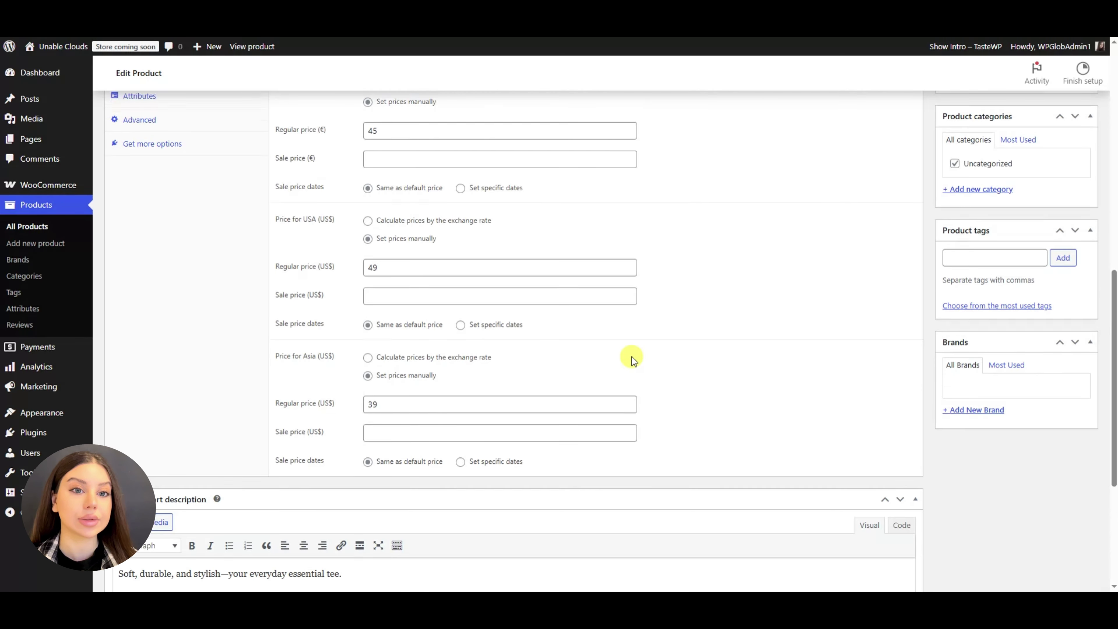
scroll(657, 353, up, 10)
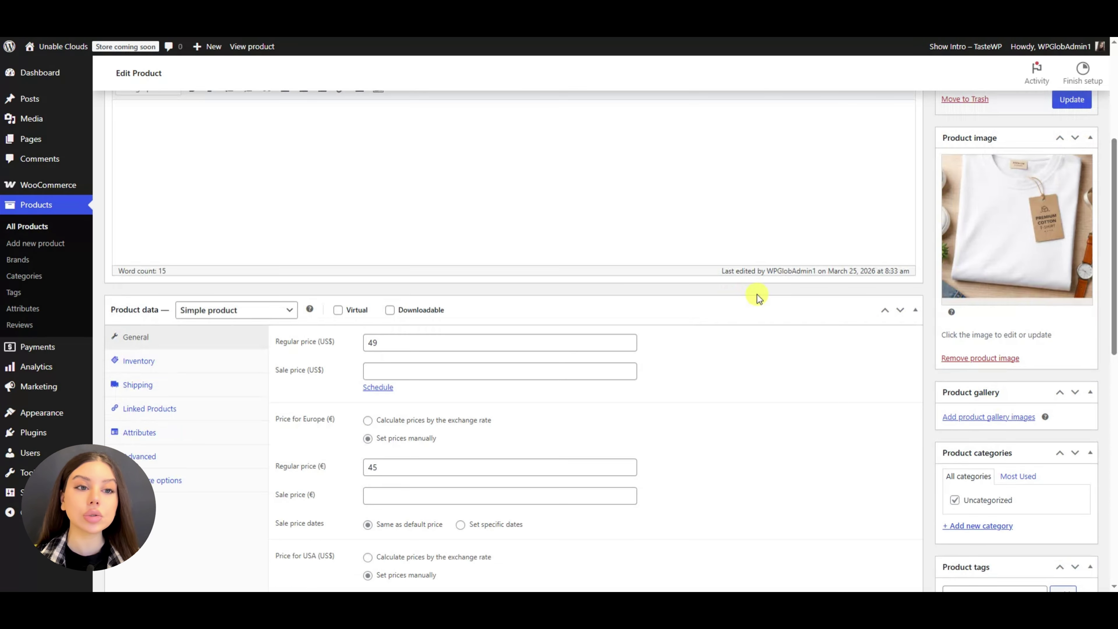
click(1066, 334)
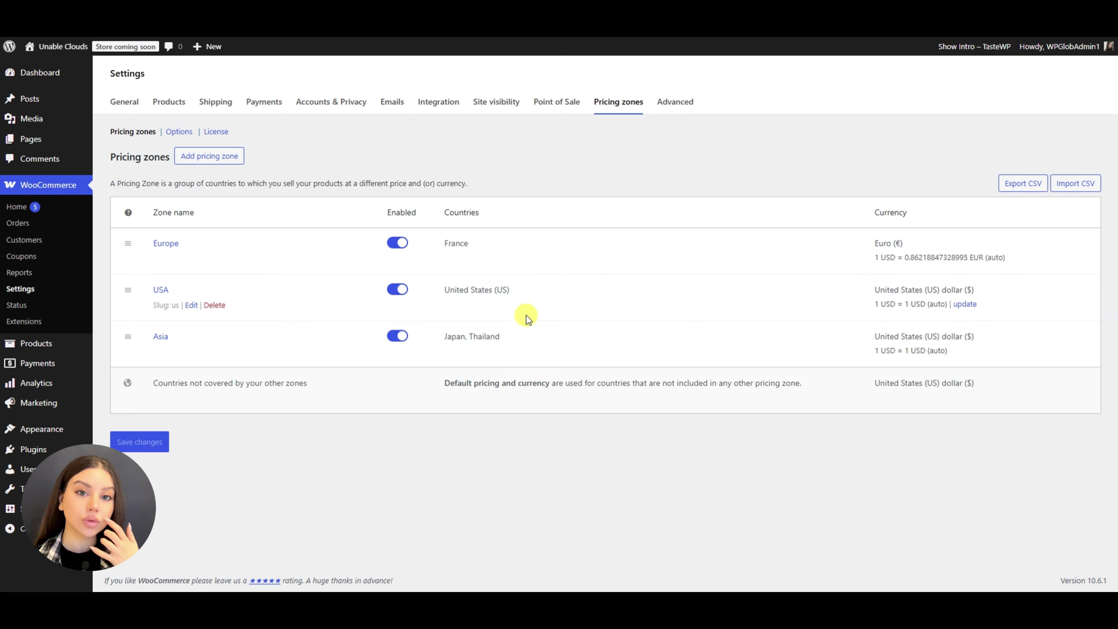
Add another pricing zone named Asia to the pricing zones and assign China as its country.
click(233, 156)
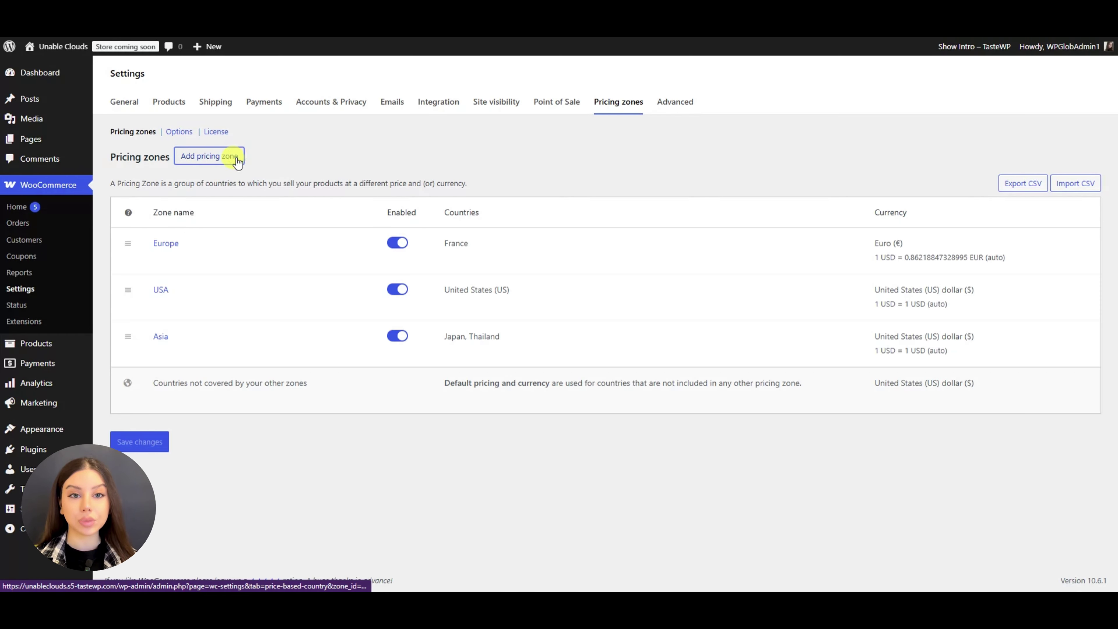
click(374, 257)
text(Asia)
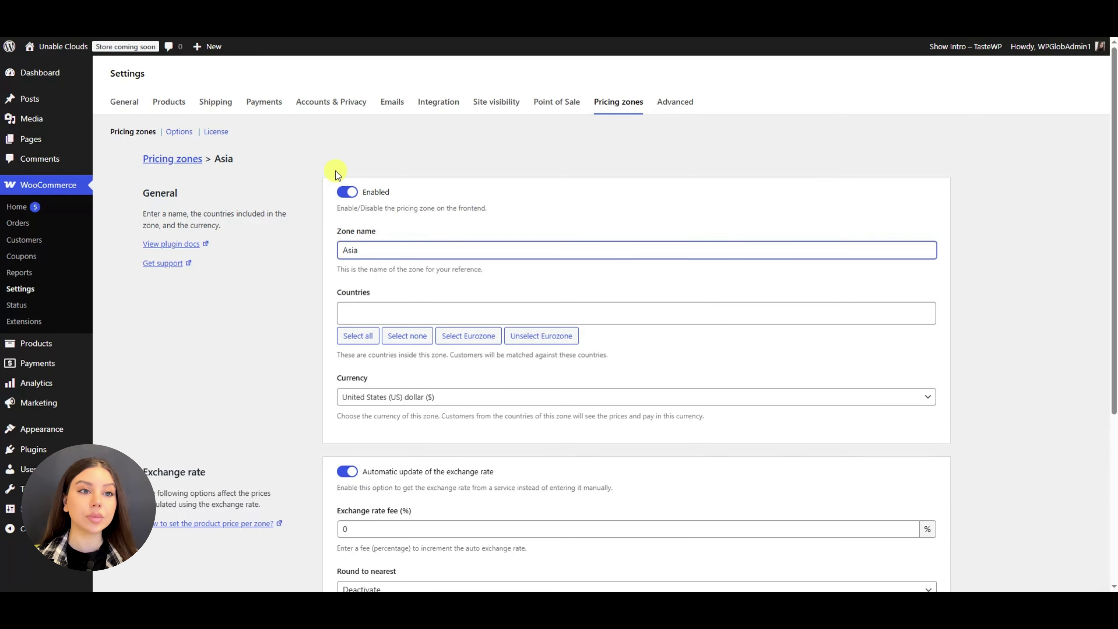
click(460, 312)
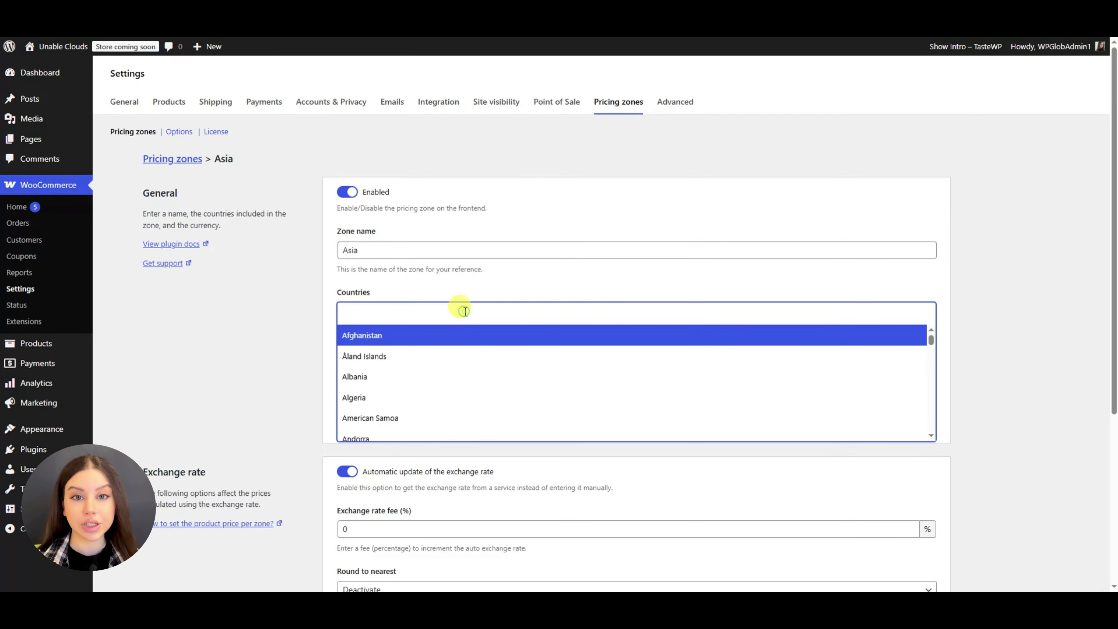
text(China)
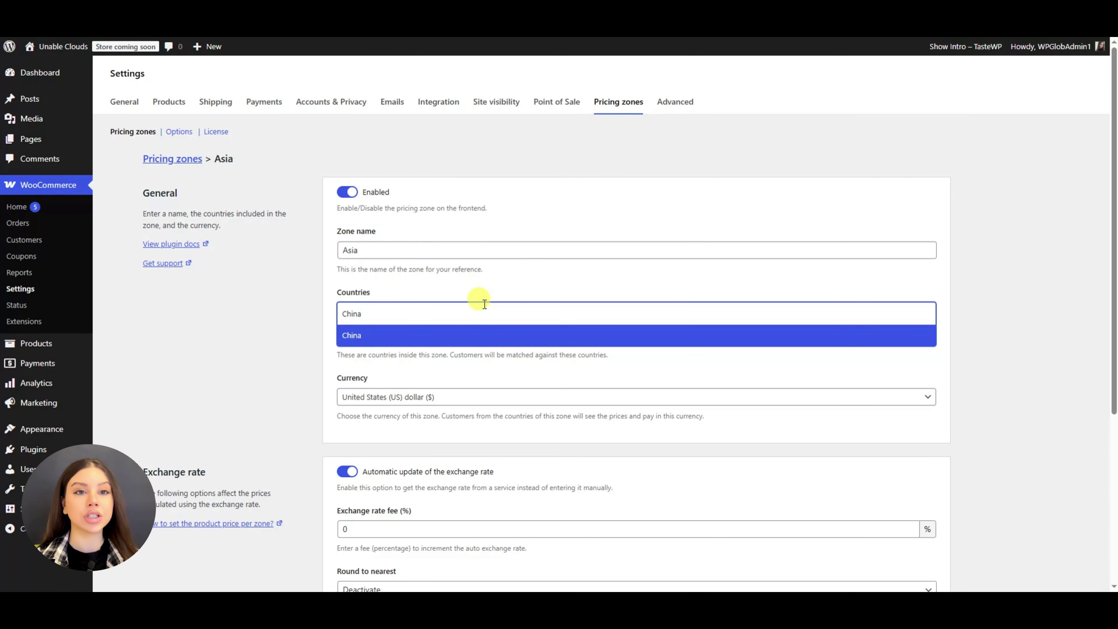
click(482, 335)
Set the new Asia zone's currency to Chinese yuan, save the zone and return to the zones list.
click(480, 396)
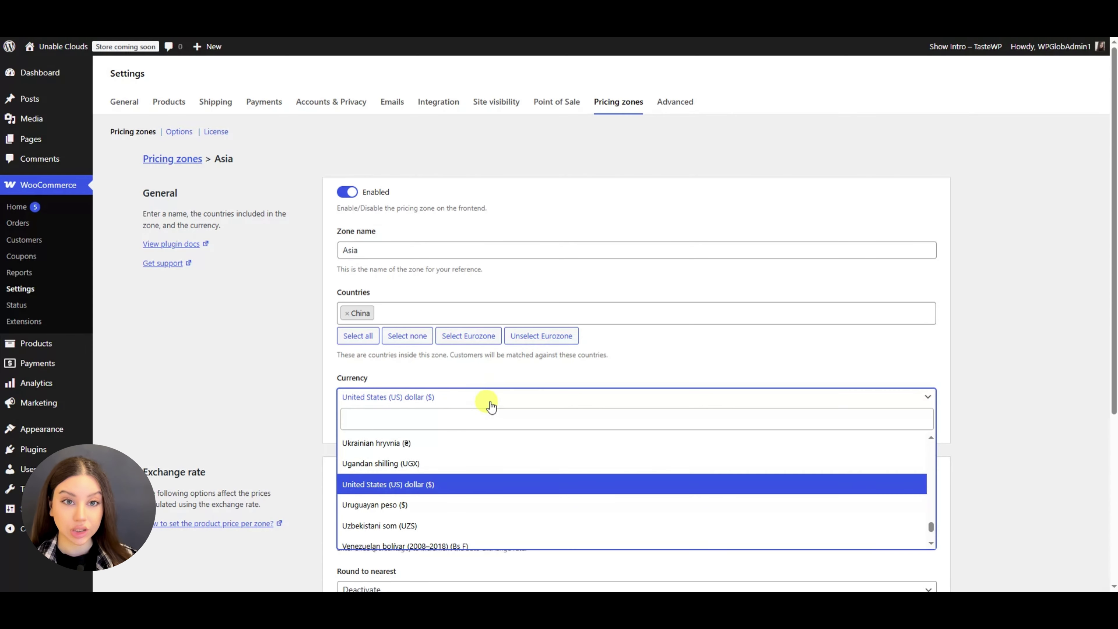
text(chi)
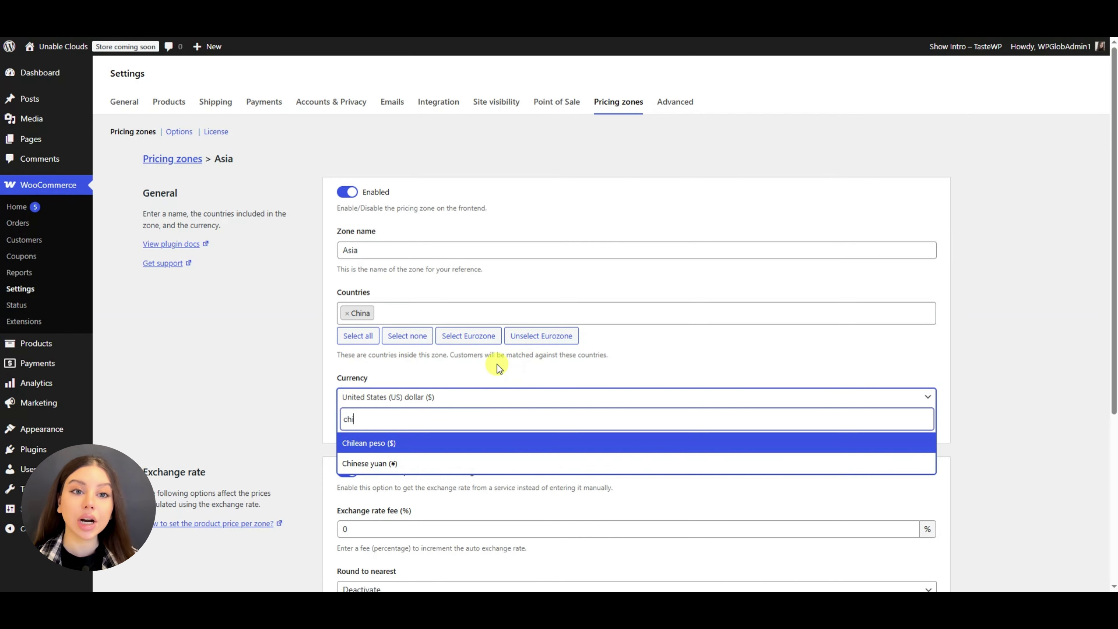
click(475, 460)
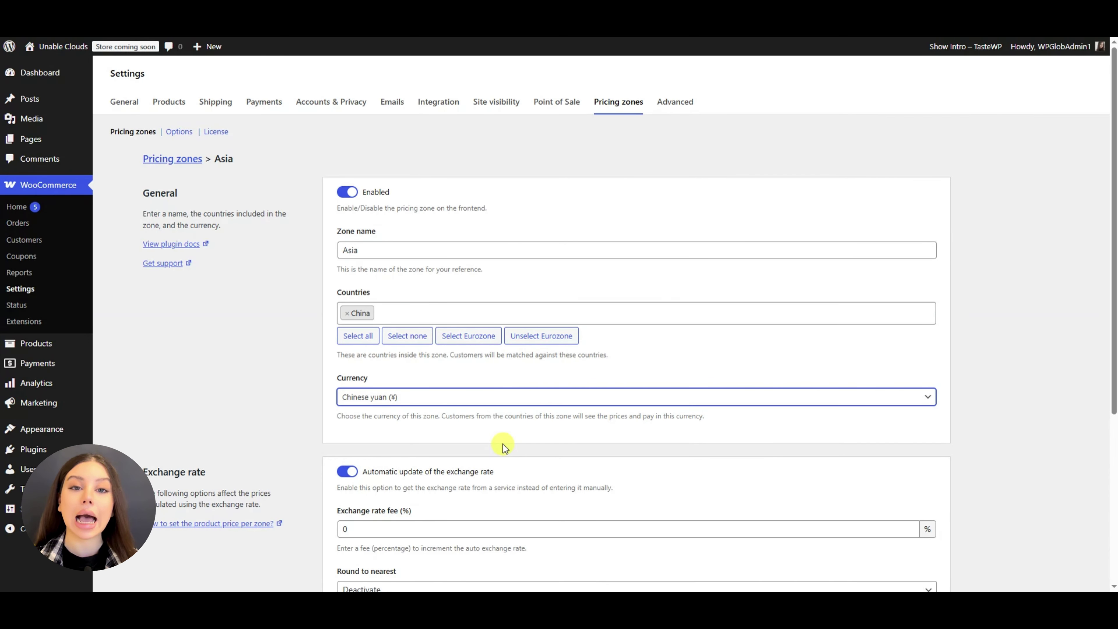
scroll(296, 396, down, 5)
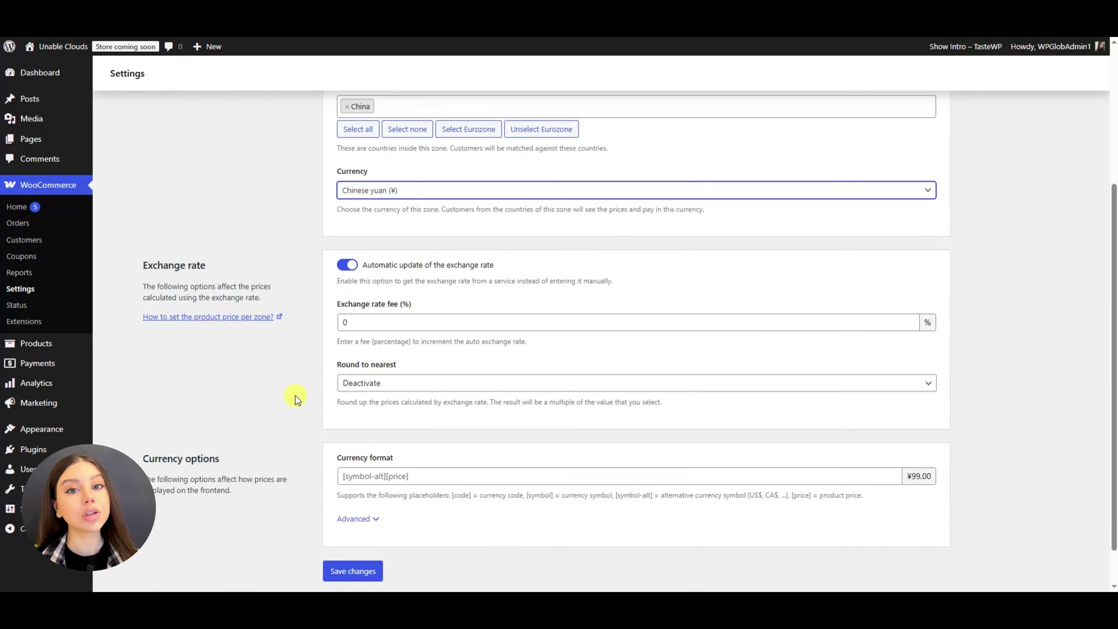
click(331, 516)
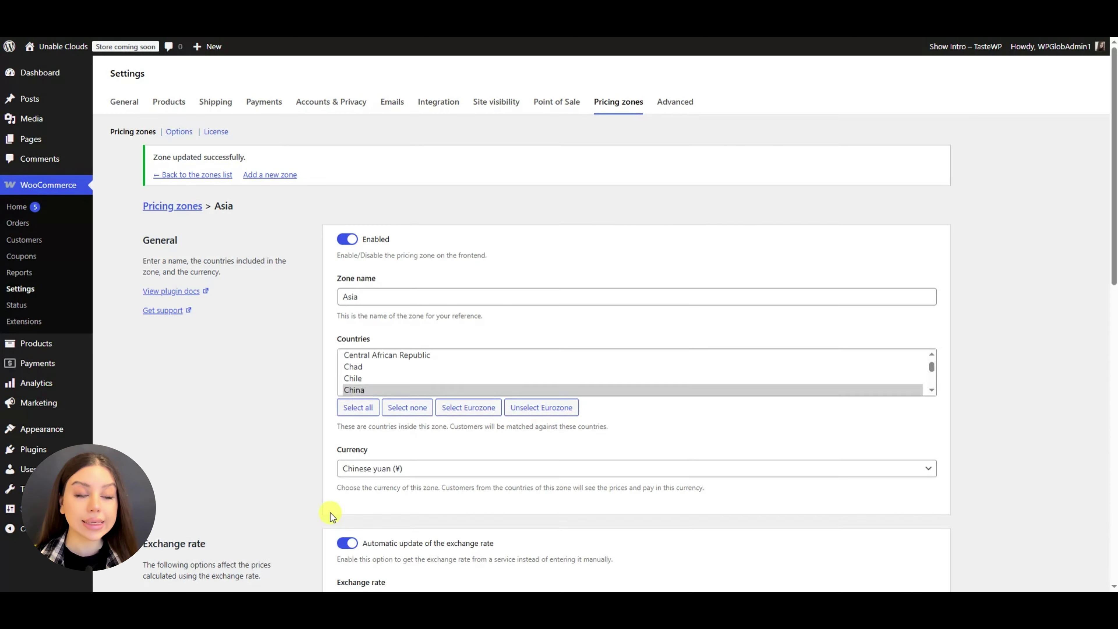
click(191, 176)
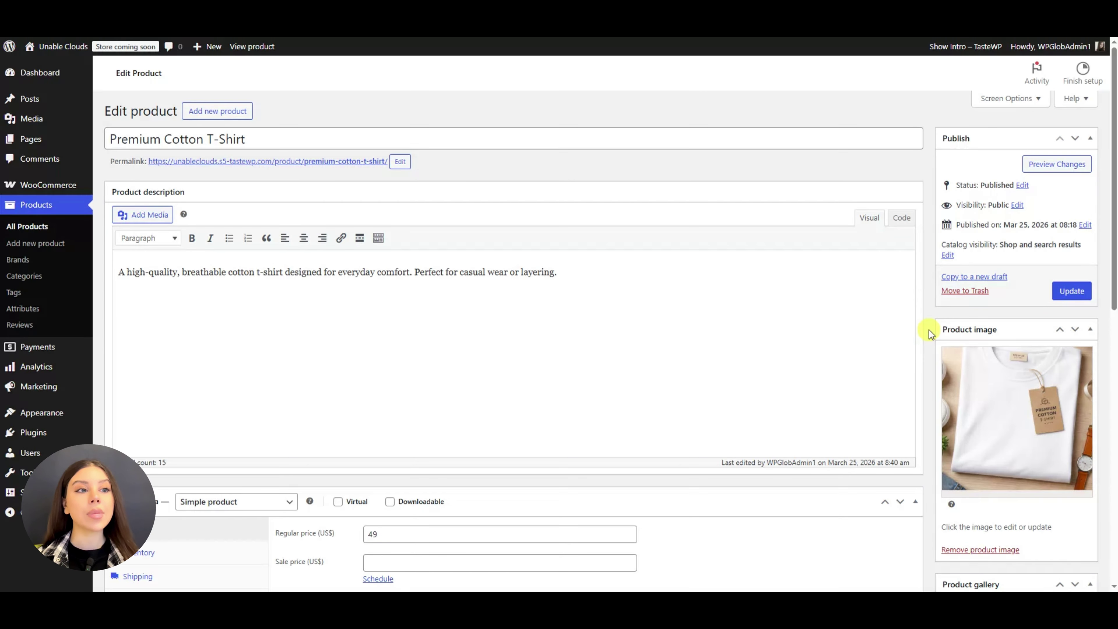
Set the T-shirt's Europe and Chinese yuan Asia prices to be calculated by the exchange rate.
scroll(929, 330, down, 6)
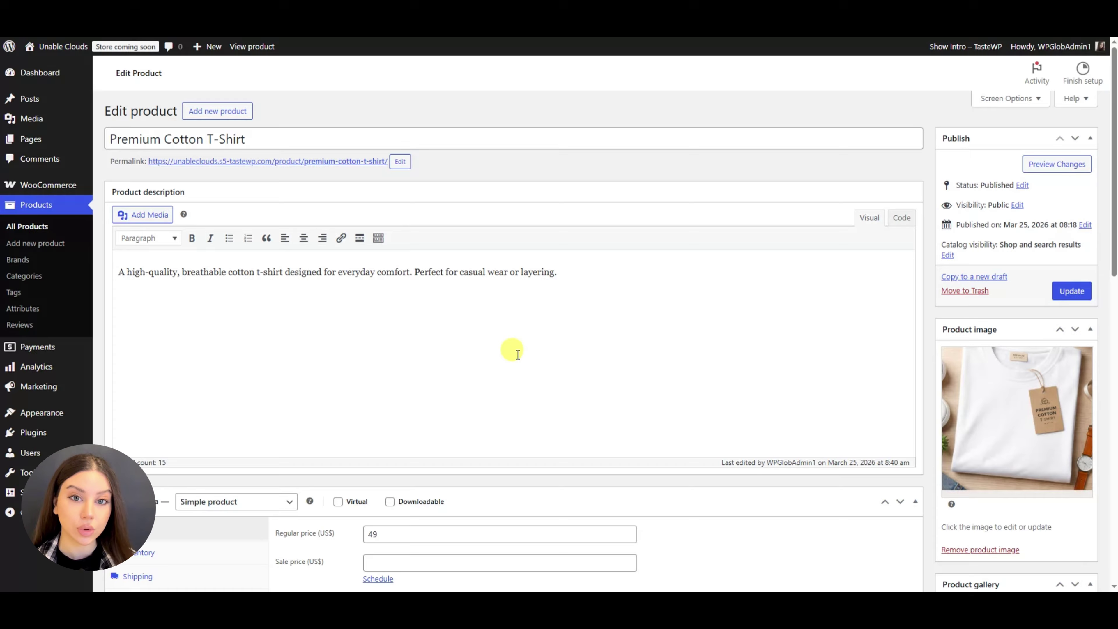
scroll(507, 346, down, 5)
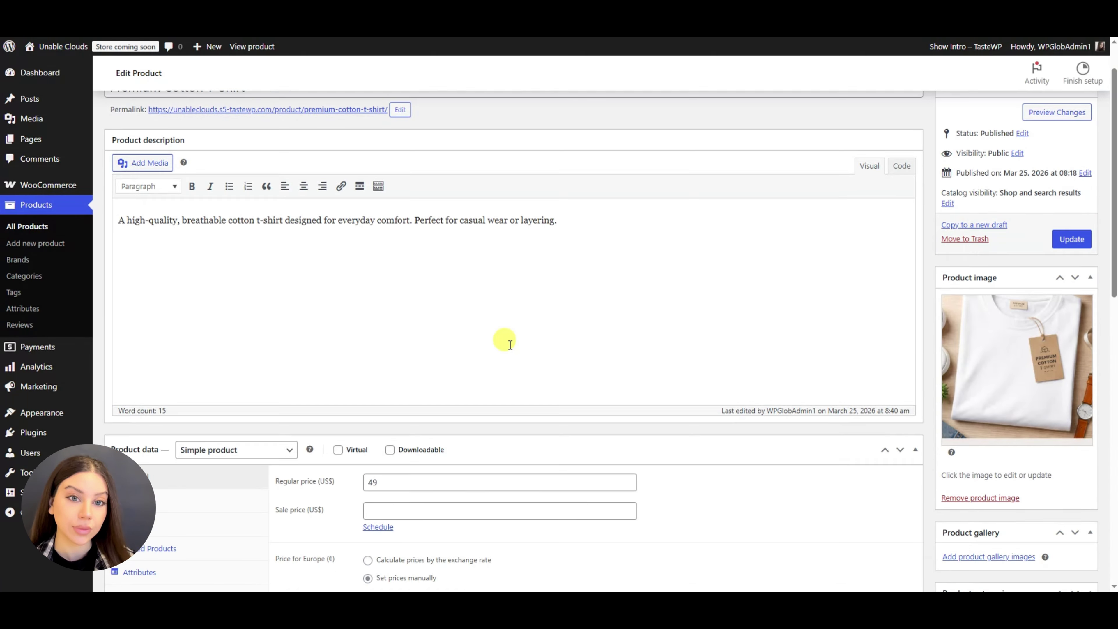
scroll(510, 336, down, 1)
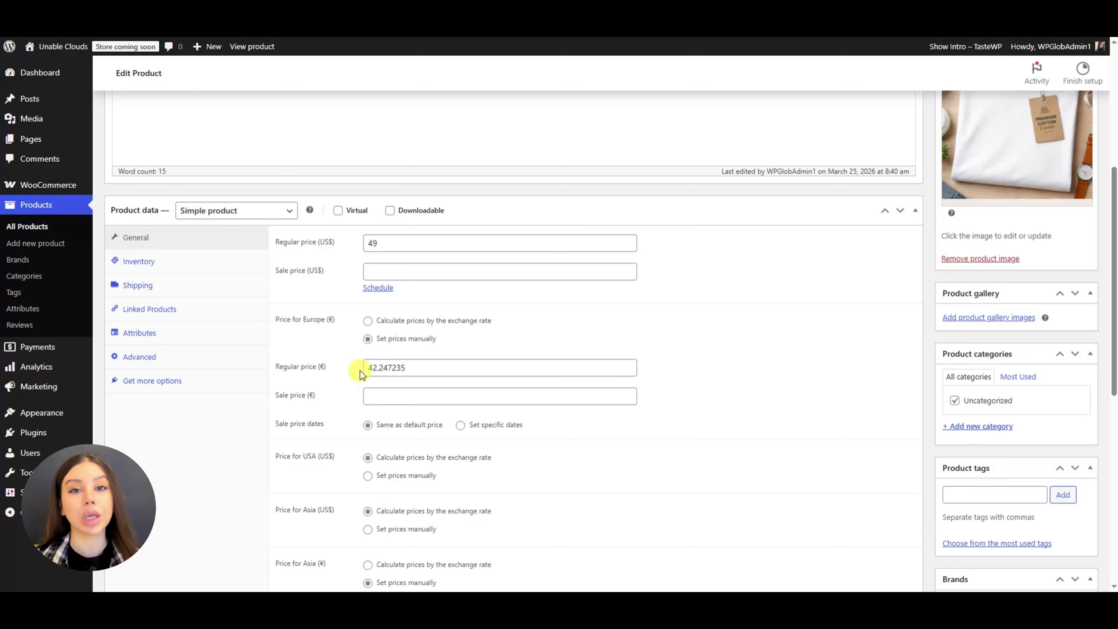
click(368, 321)
scroll(340, 352, down, 4)
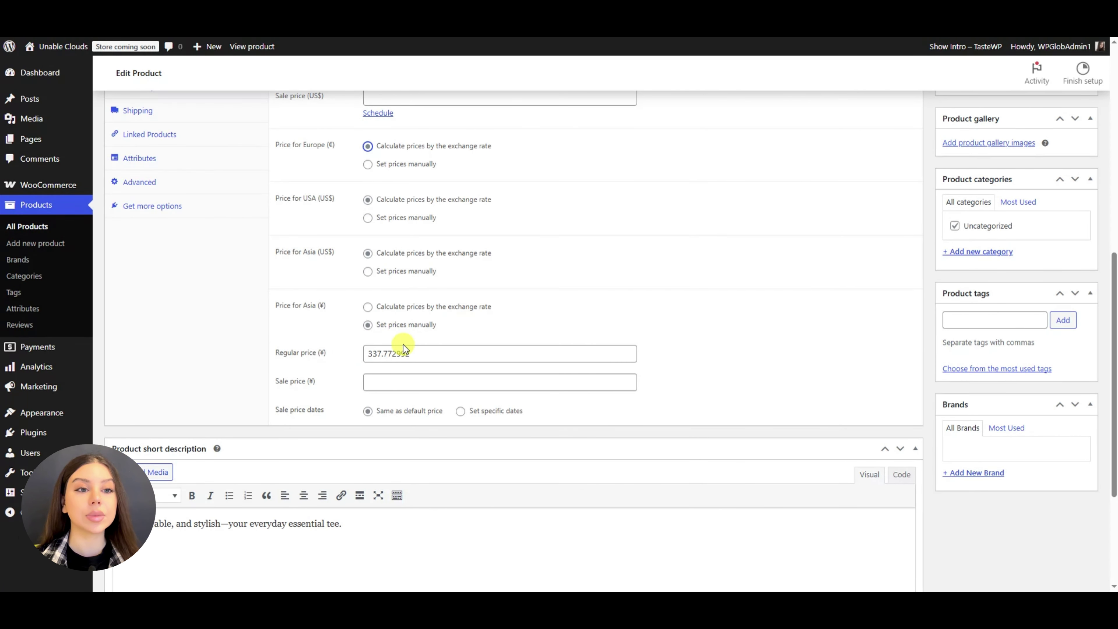
click(368, 308)
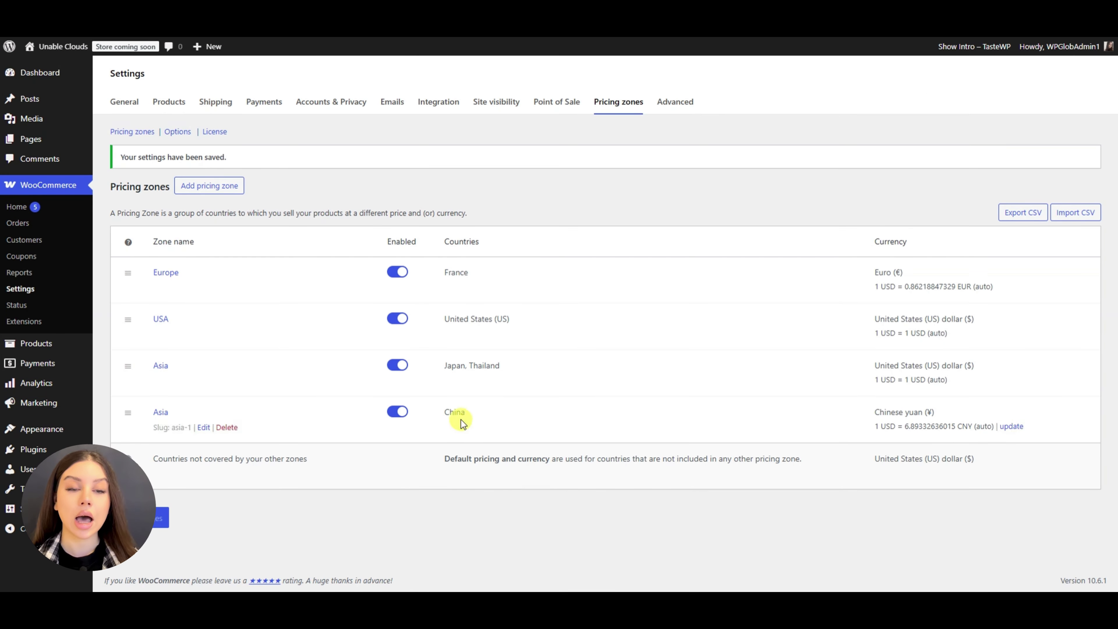
Examine the manual exchange rate and rounding options of the Asia zone containing China, restoring automatic rate updates.
click(203, 428)
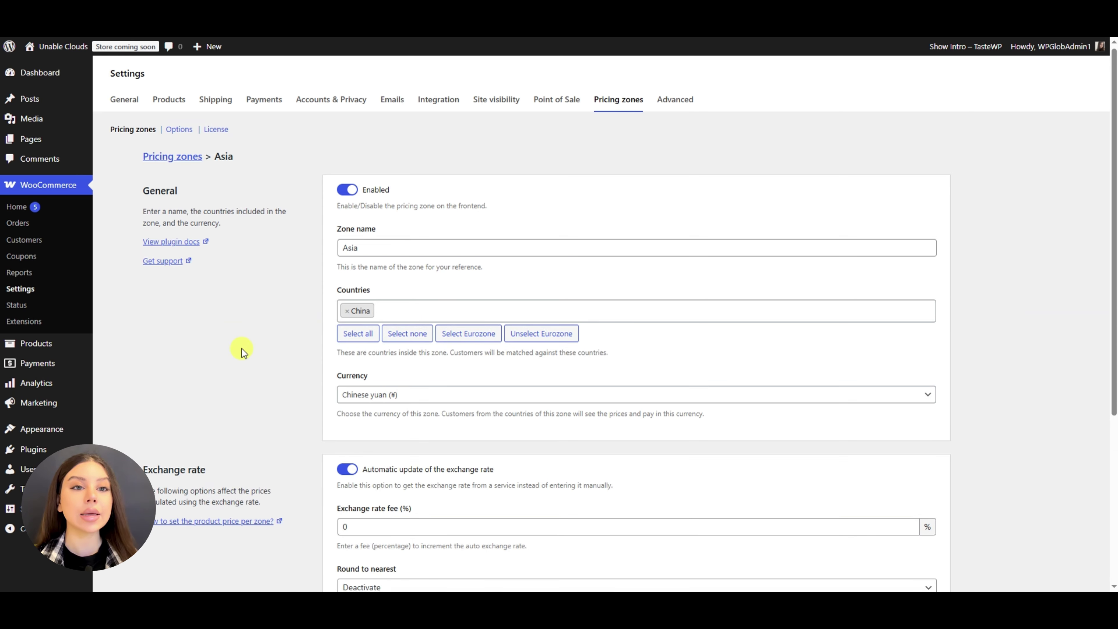
scroll(242, 349, down, 5)
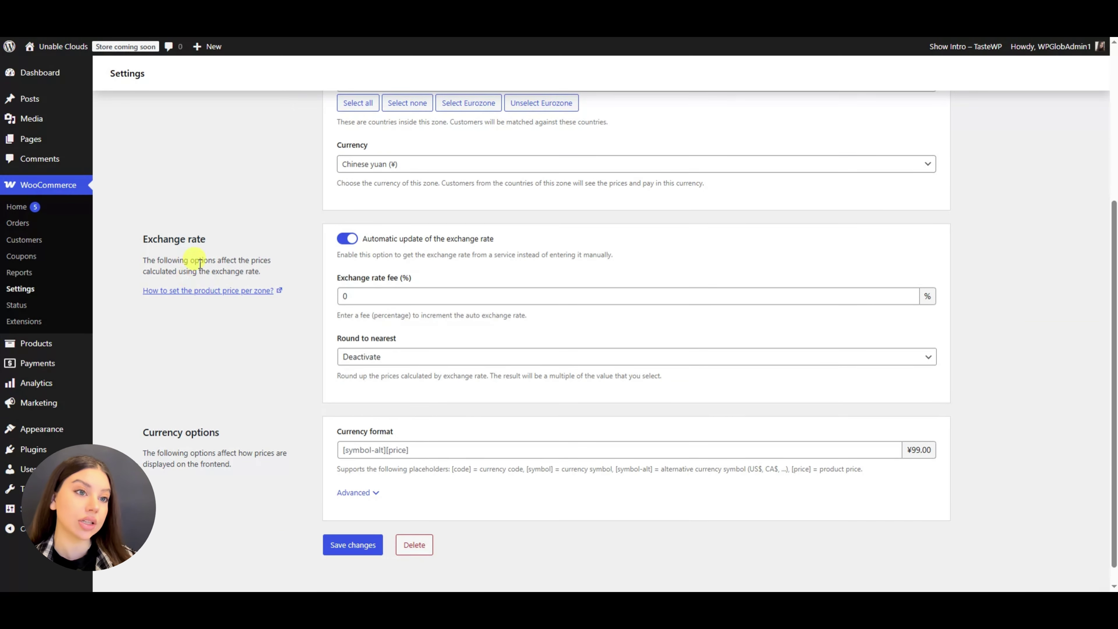
click(347, 239)
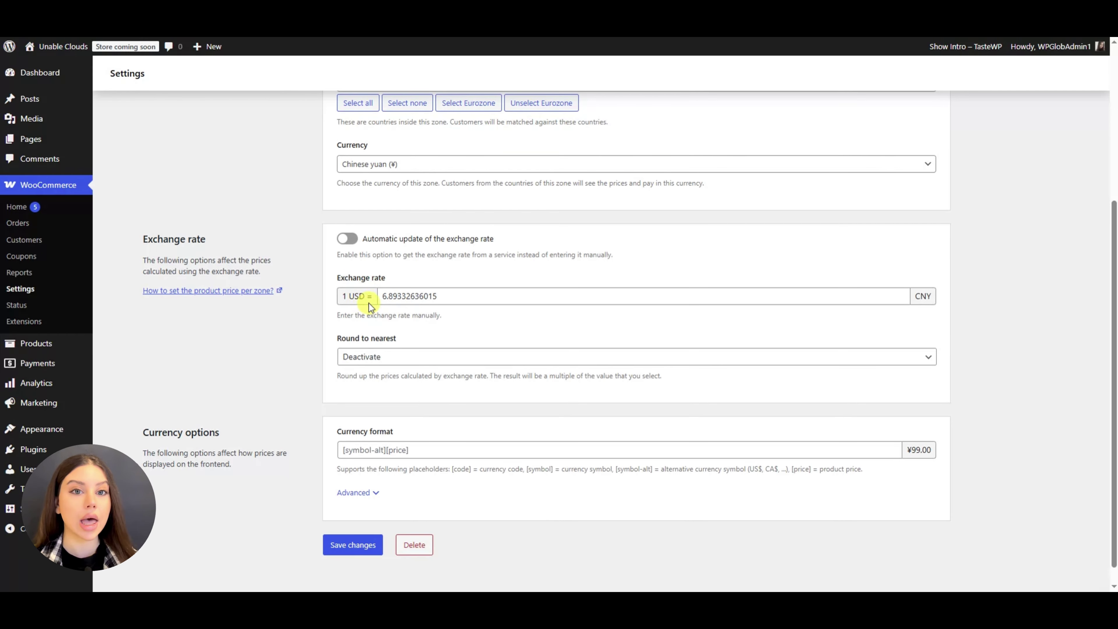
click(442, 296)
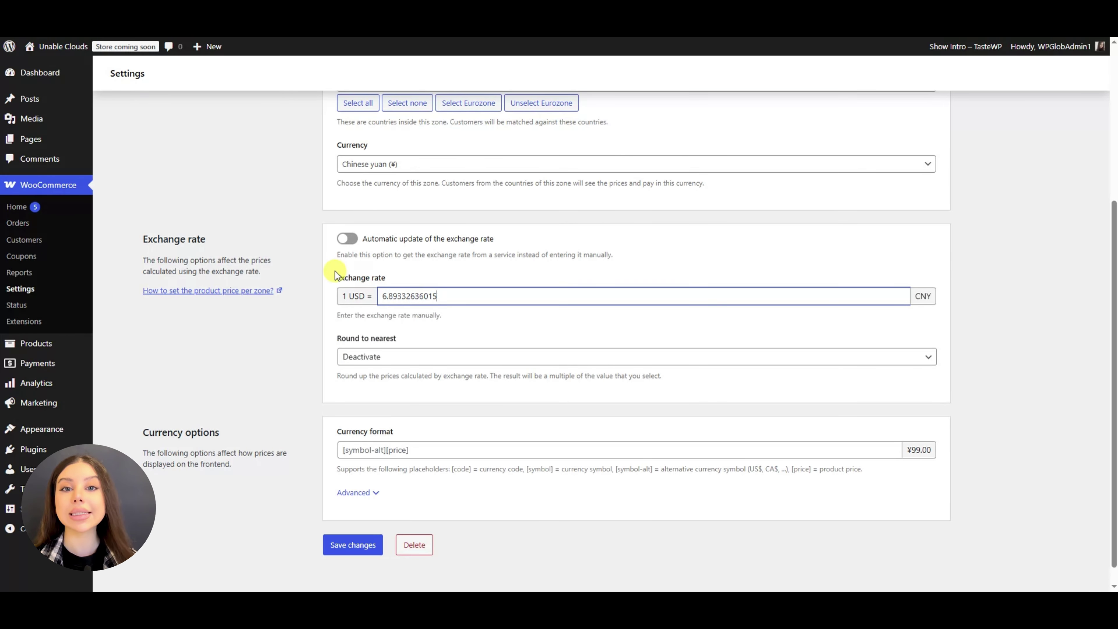
click(357, 356)
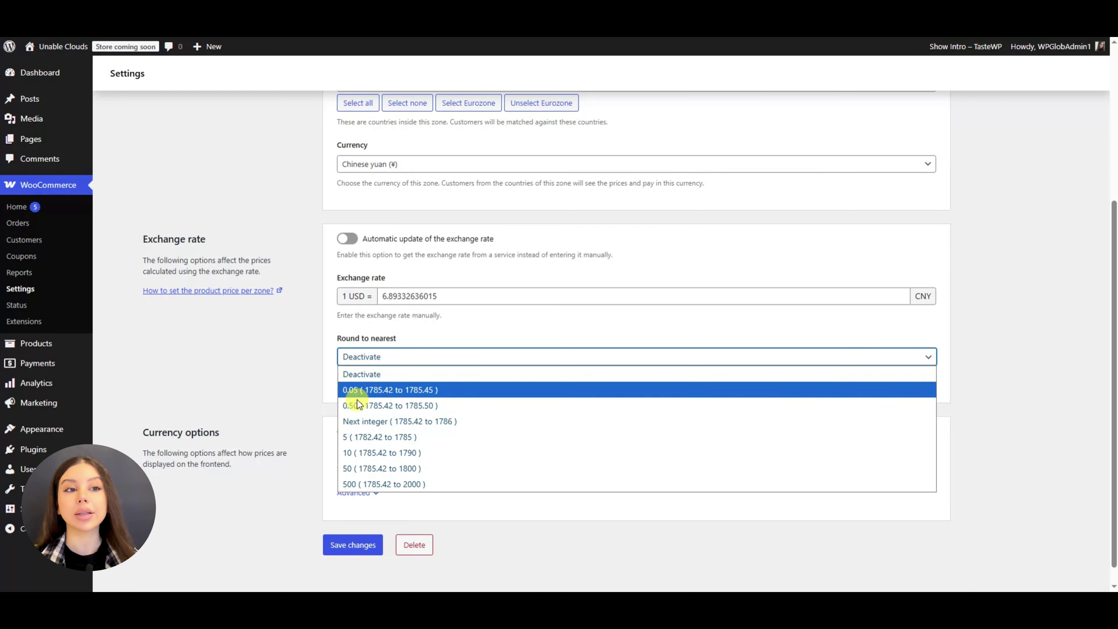
click(281, 339)
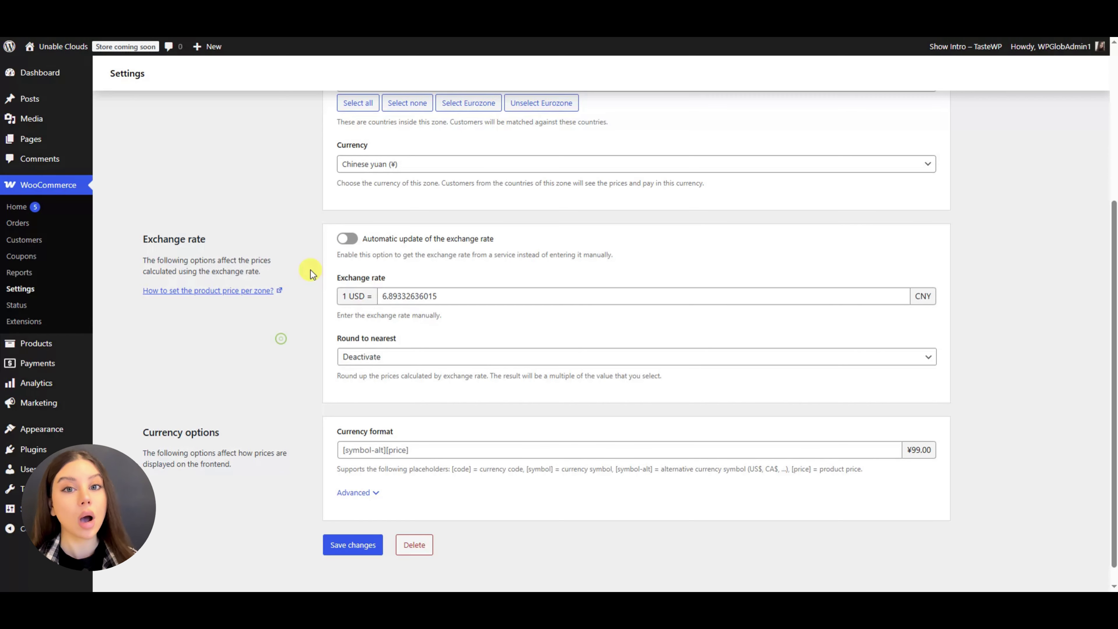
click(345, 238)
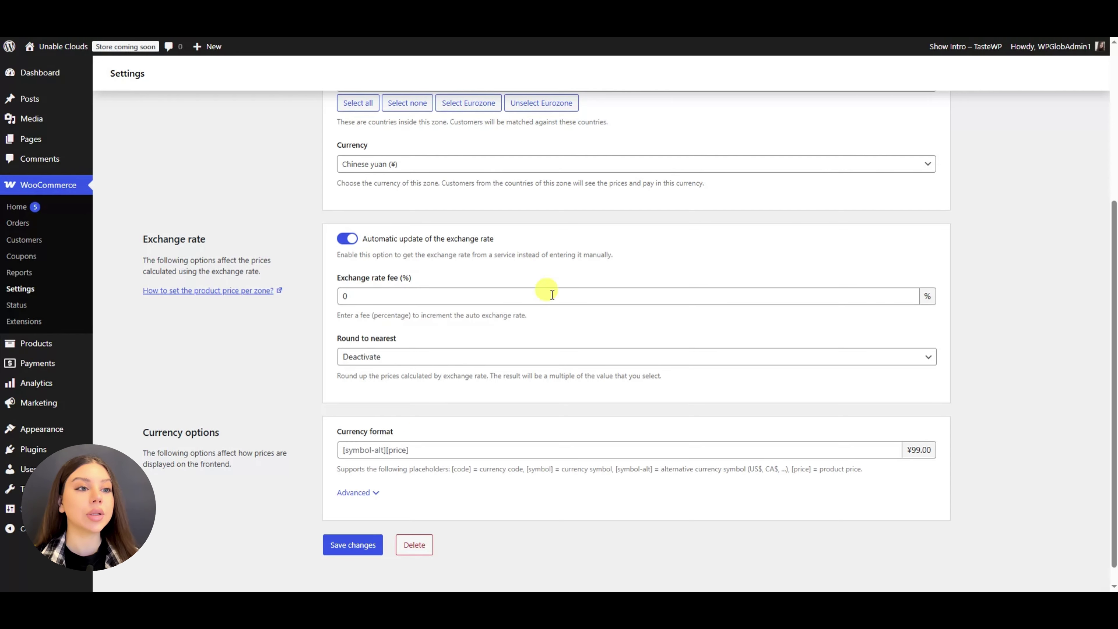
Save the changes to the Asia zone containing China.
click(338, 547)
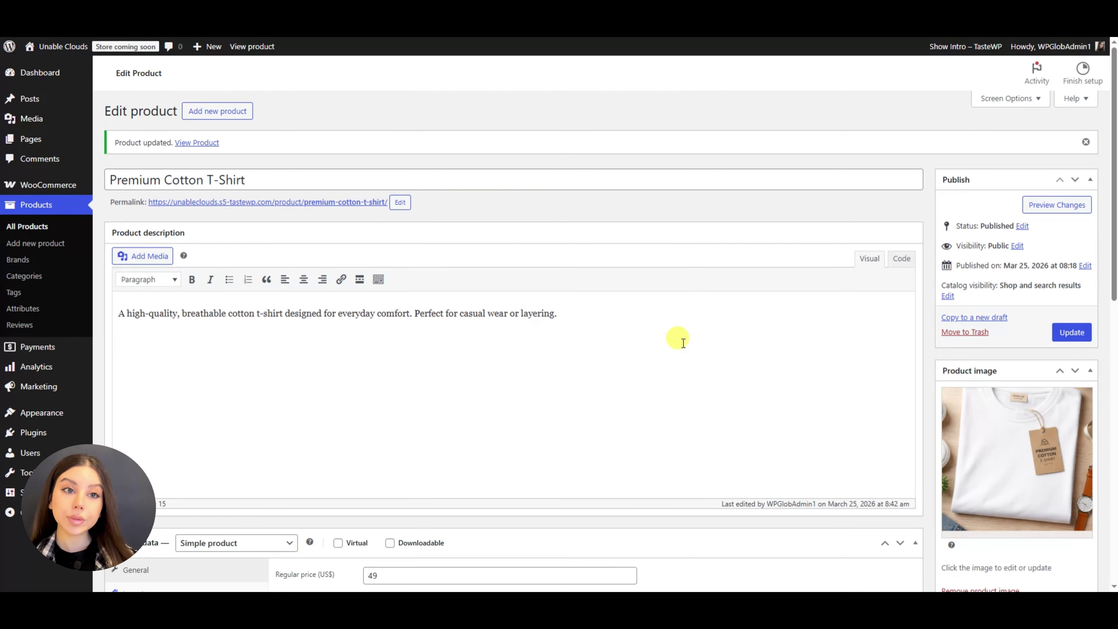
Try manual pricing for the Europe zone on the Premium Cotton T-Shirt product.
scroll(669, 330, down, 7)
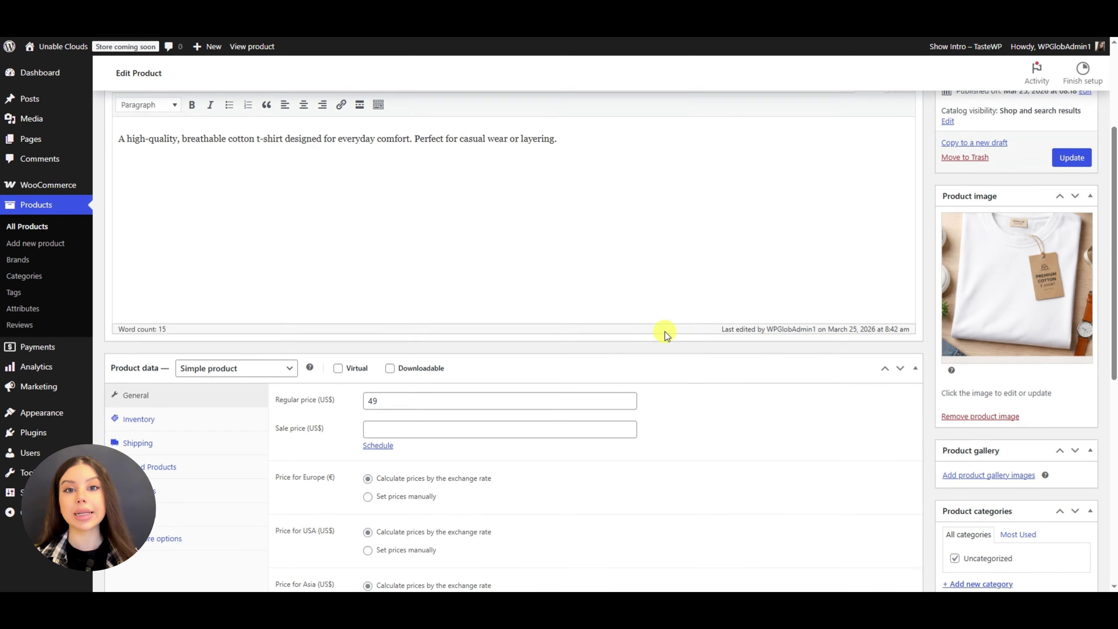
click(369, 381)
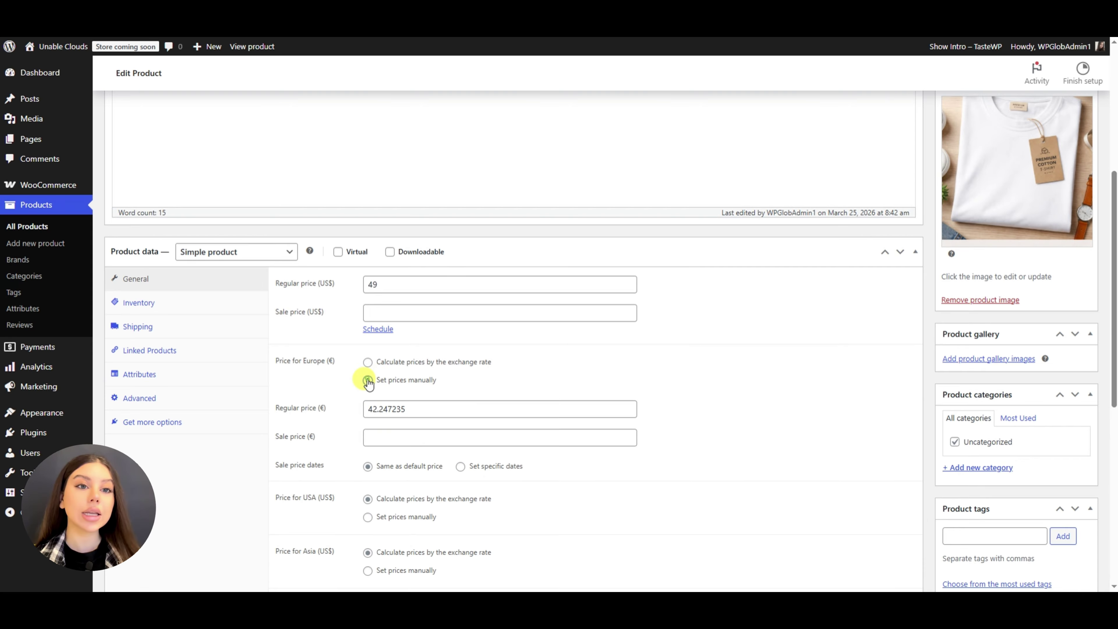
scroll(499, 291, down, 3)
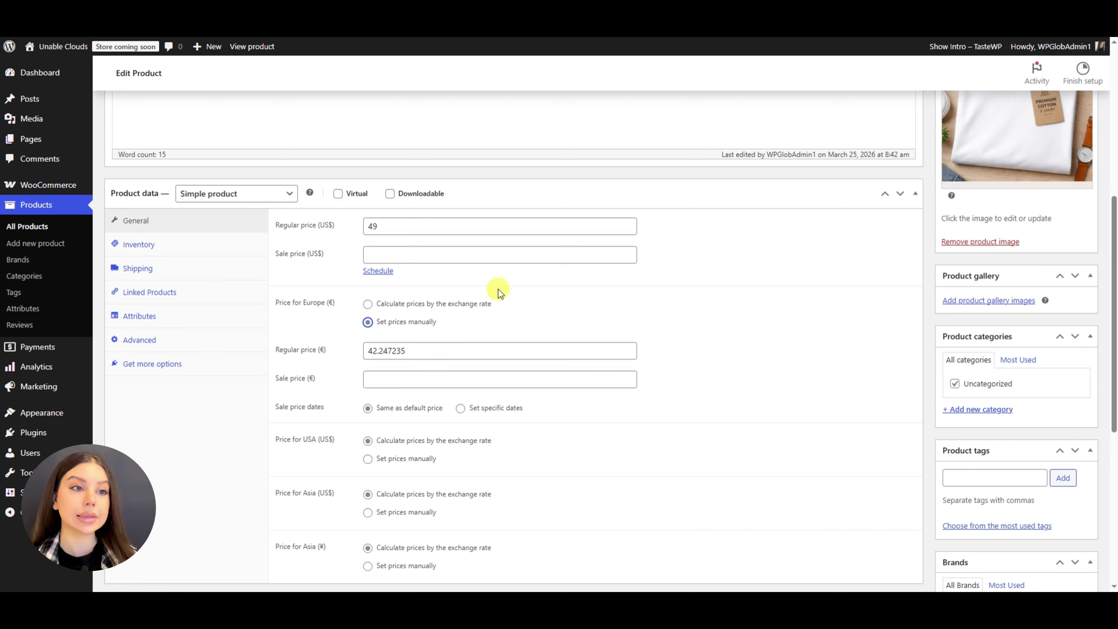
Switch the T-shirt's USA price to manual entry and set its regular price to 10 US$.
click(368, 259)
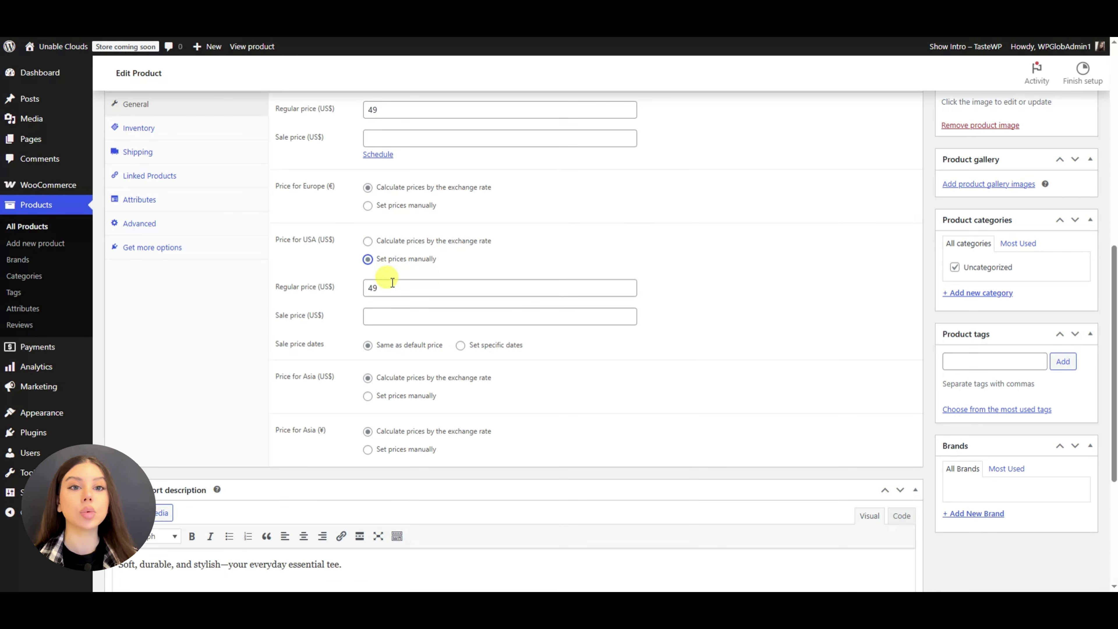
drag(392, 282, 314, 288)
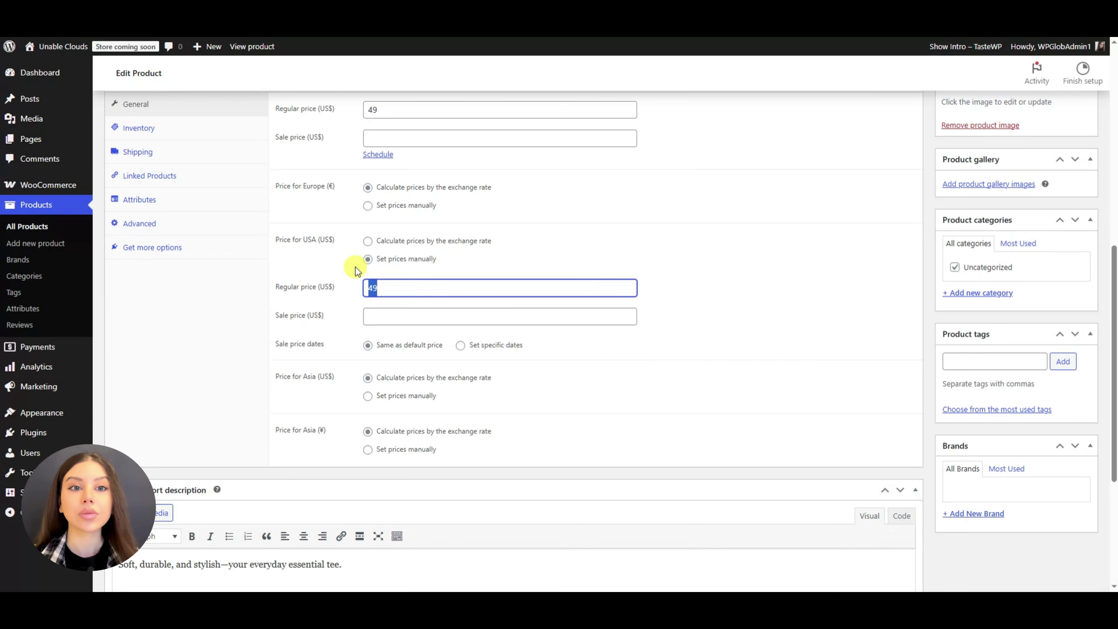
text(10)
Give the USA price specific sale dates from 2026-03-01 to 2026-04-01.
click(461, 345)
click(397, 371)
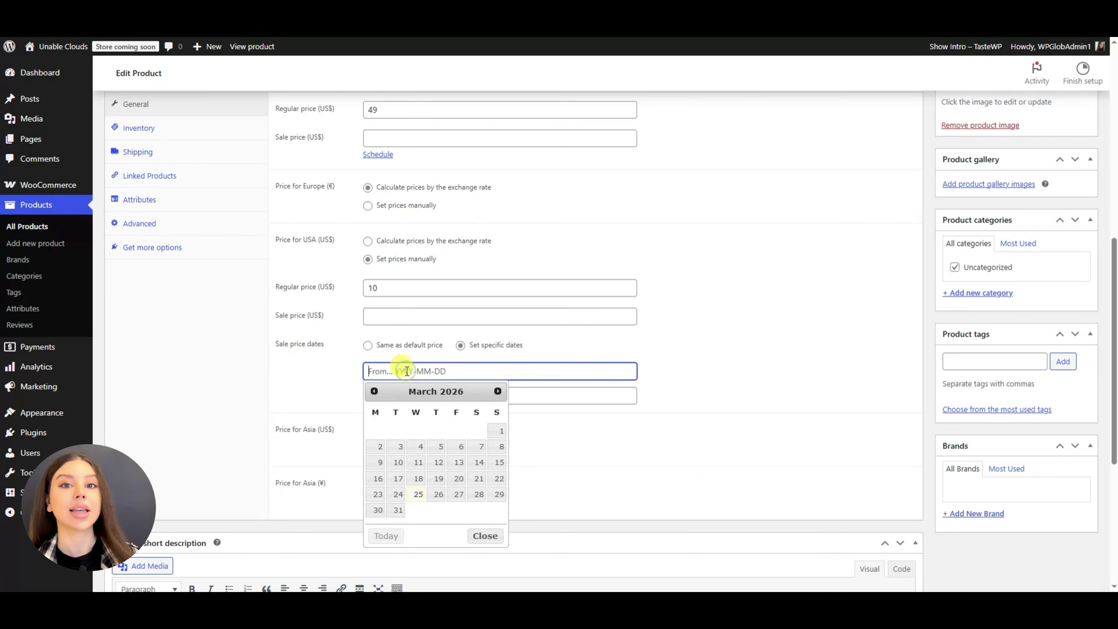
click(497, 431)
click(375, 395)
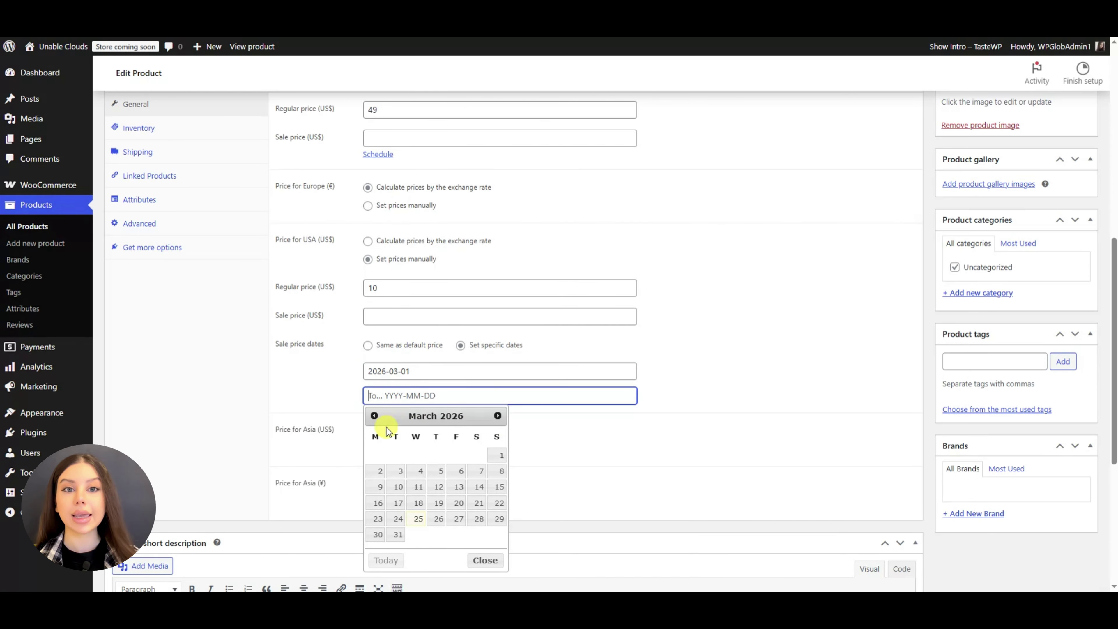
click(498, 417)
click(418, 455)
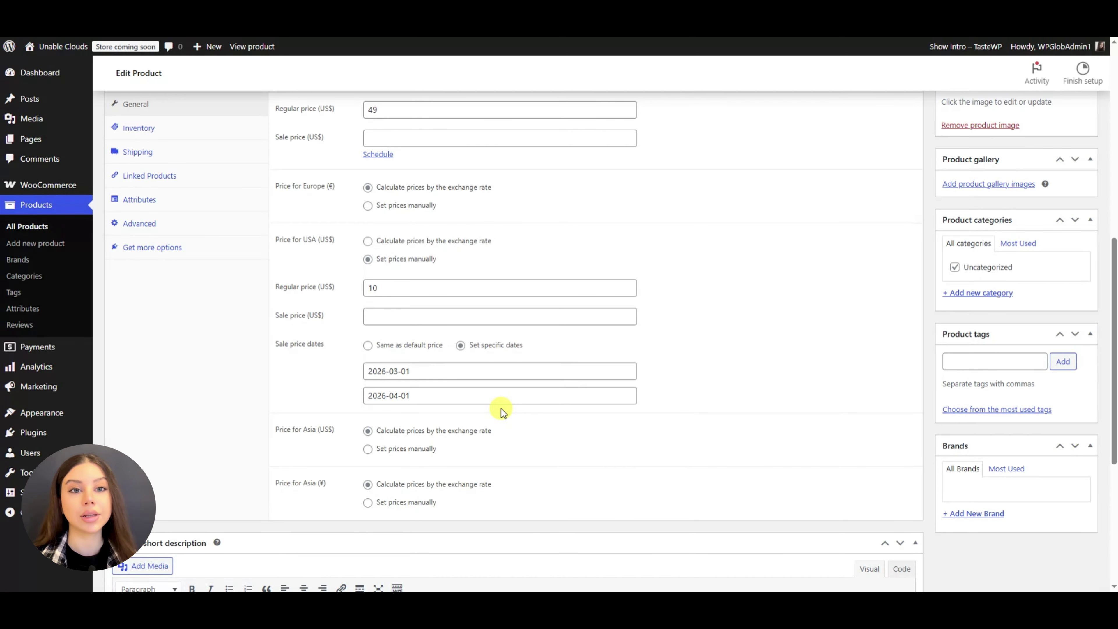
Switch the T-shirt's Europe price to manual entry and set its regular price to 9 €.
click(367, 206)
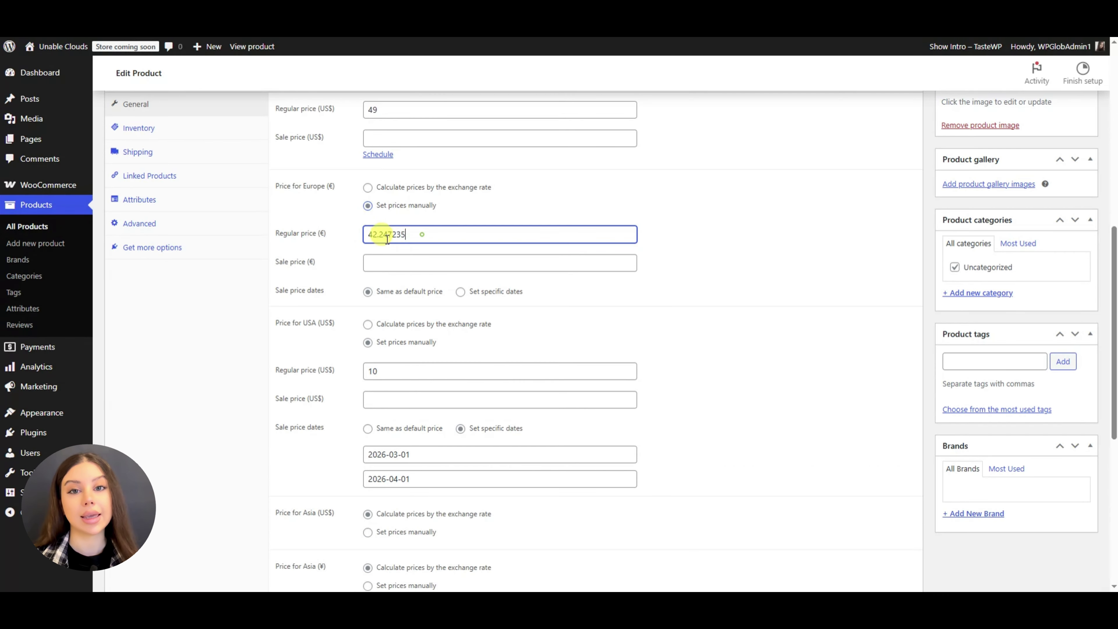
double_click(374, 234)
text(9)
Give the Europe price specific sale dates from 2026-03-01 to 2026-04-01 and update the product.
click(461, 291)
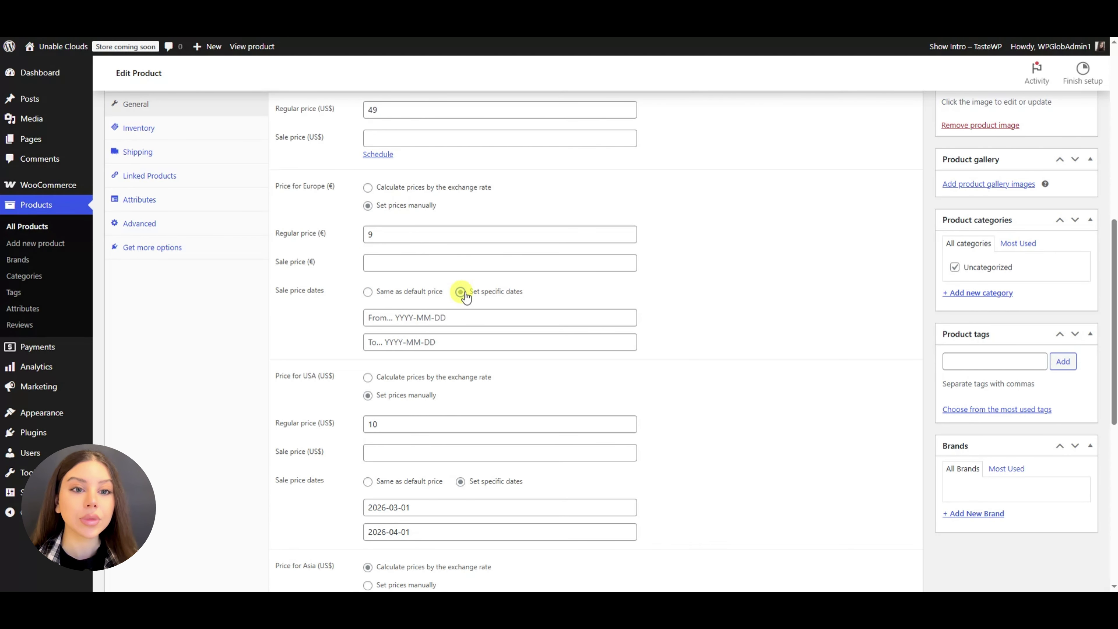
click(433, 317)
click(492, 359)
click(491, 345)
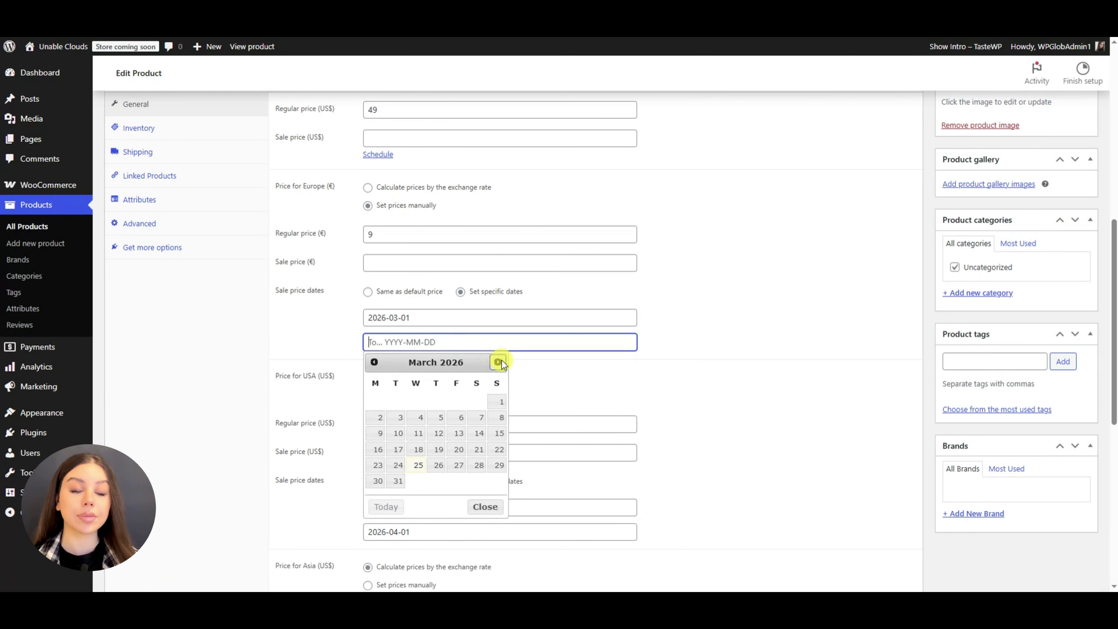
click(498, 361)
click(415, 387)
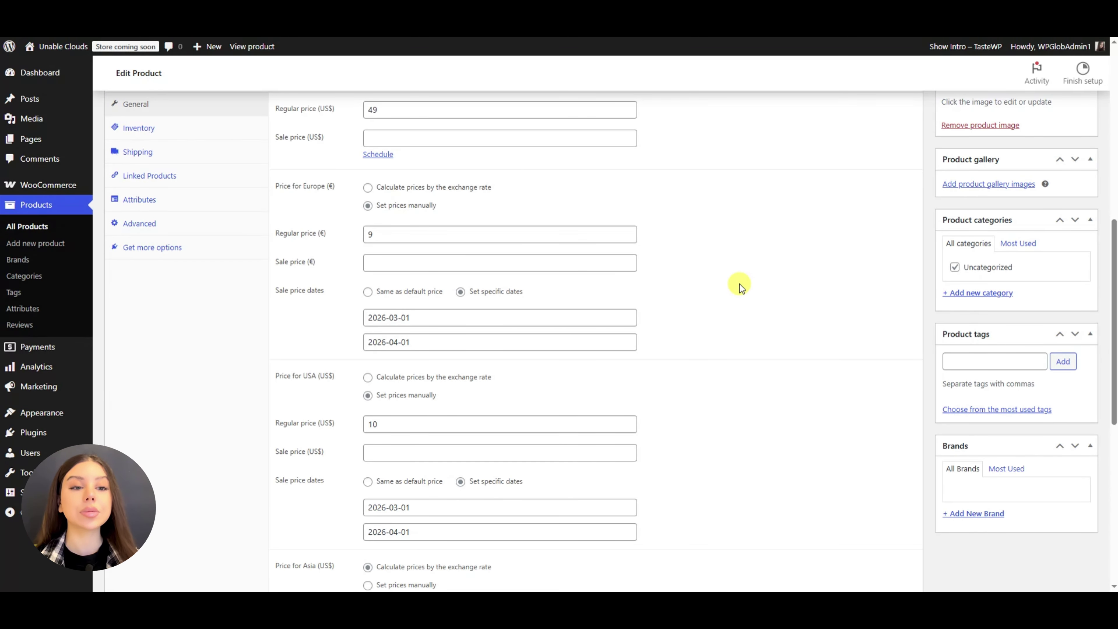
scroll(768, 275, up, 6)
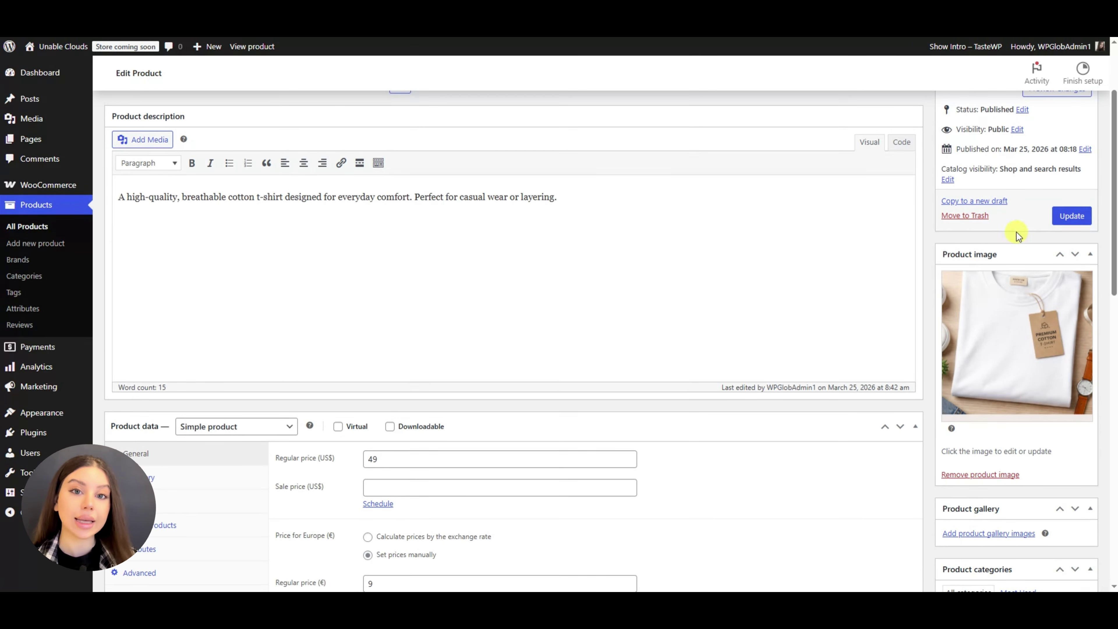
click(1060, 218)
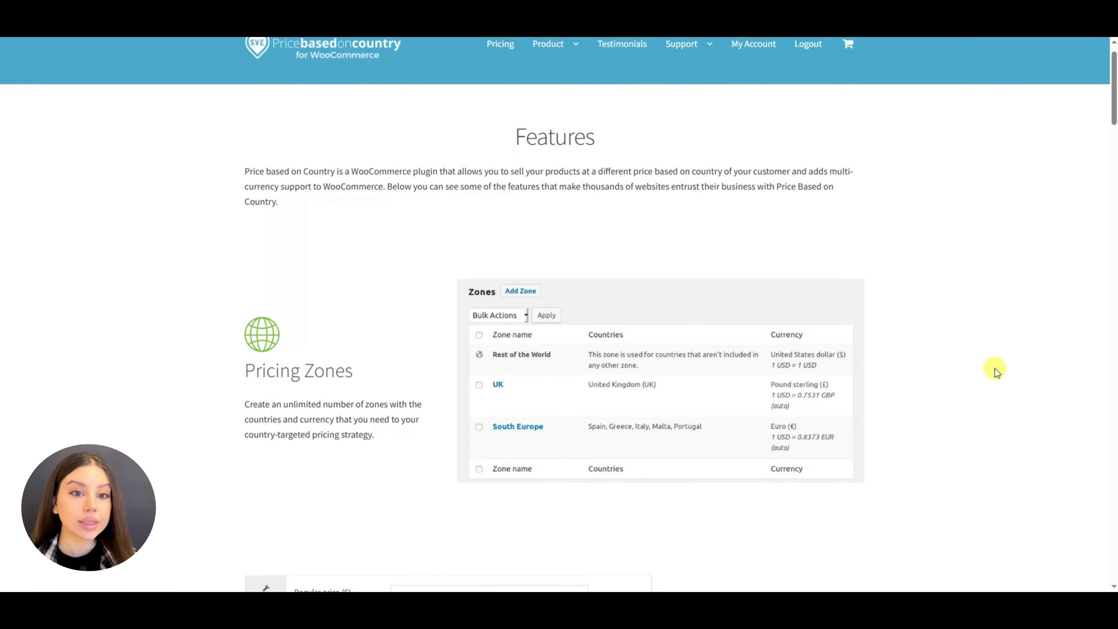
Read through the Features page of the Price Based on Country website, from pricing zones and product pricing to CSV import and export.
scroll(996, 371, down, 3)
scroll(996, 371, down, 5)
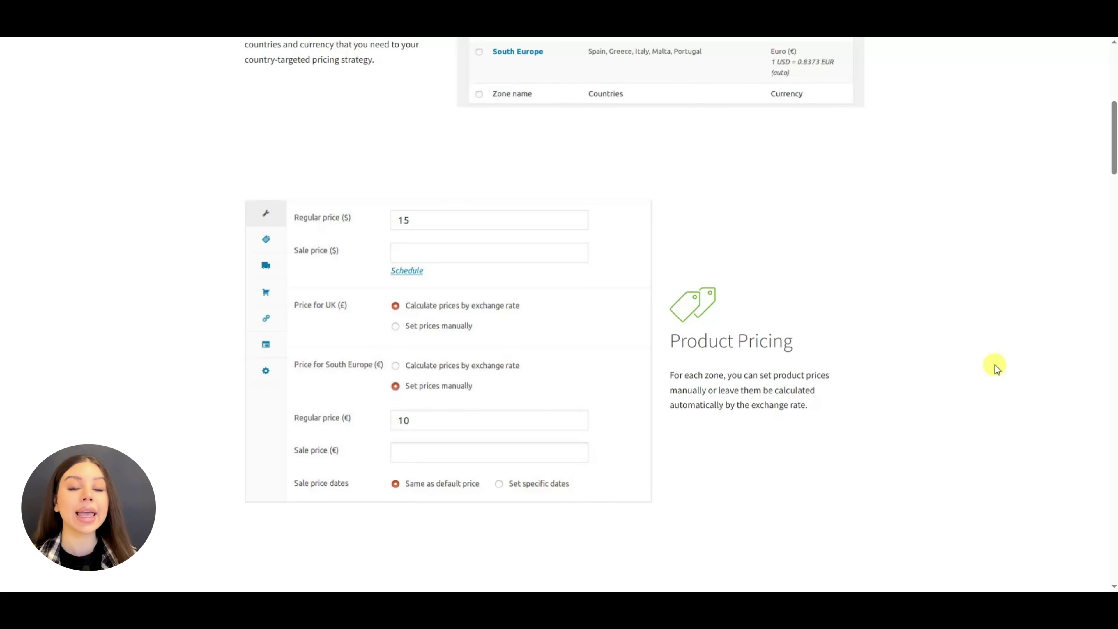
scroll(996, 368, down, 5)
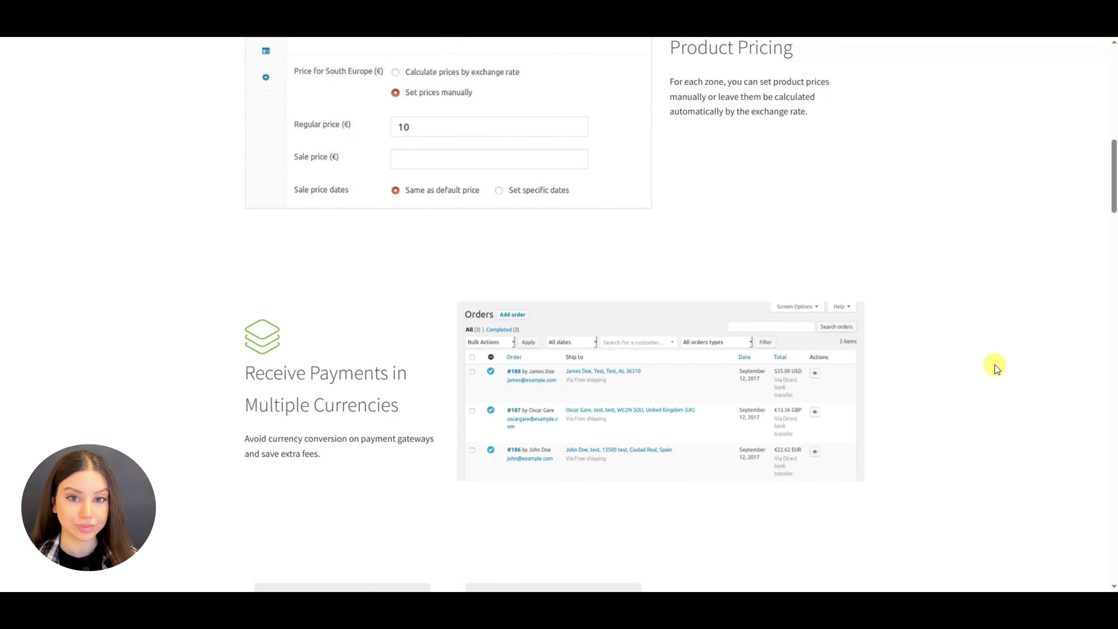
scroll(996, 368, down, 2)
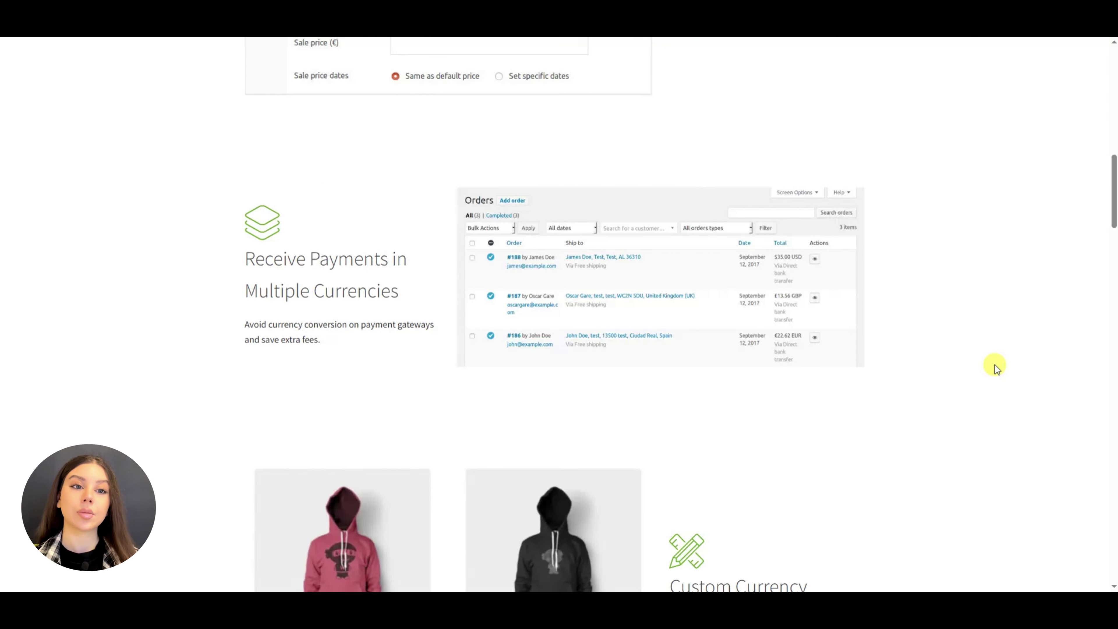
scroll(996, 368, down, 5)
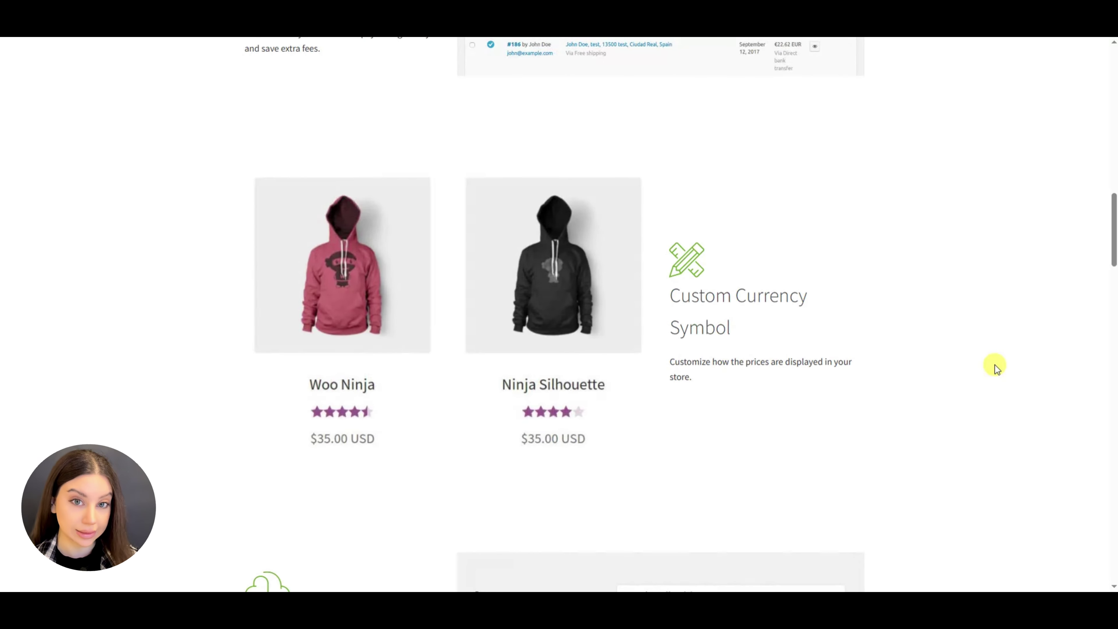
scroll(996, 369, down, 6)
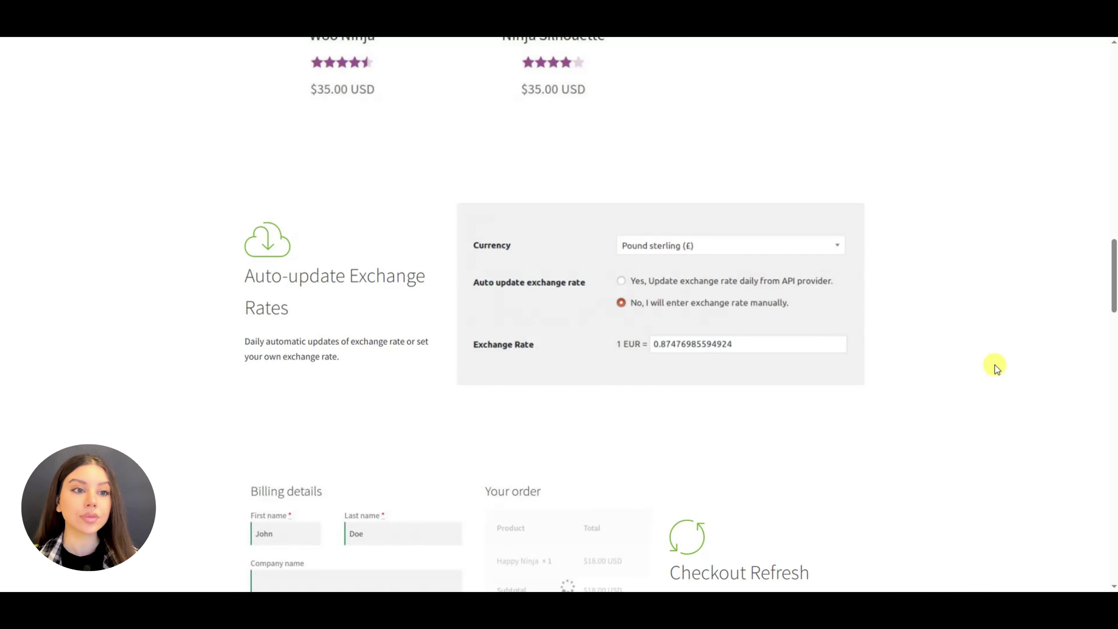
scroll(996, 368, down, 4)
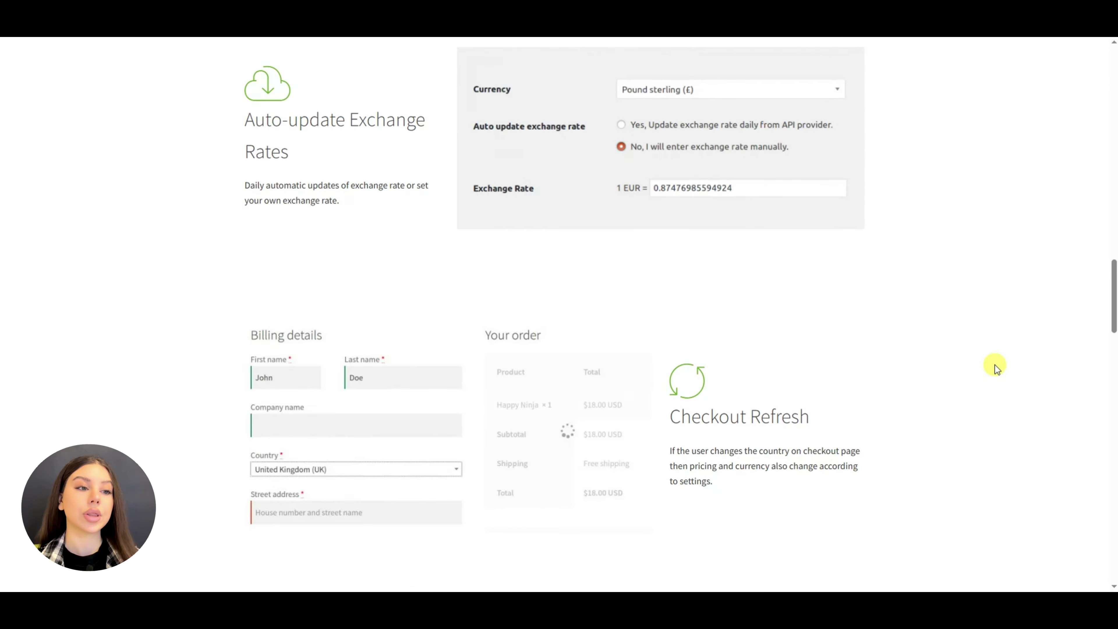
scroll(996, 369, down, 3)
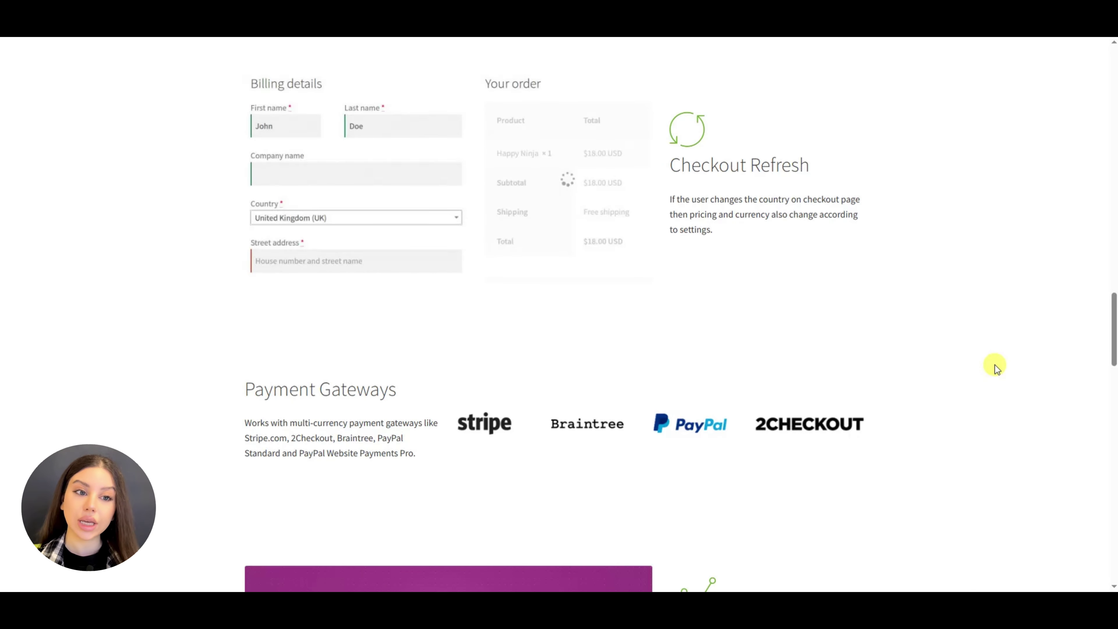
scroll(996, 369, down, 5)
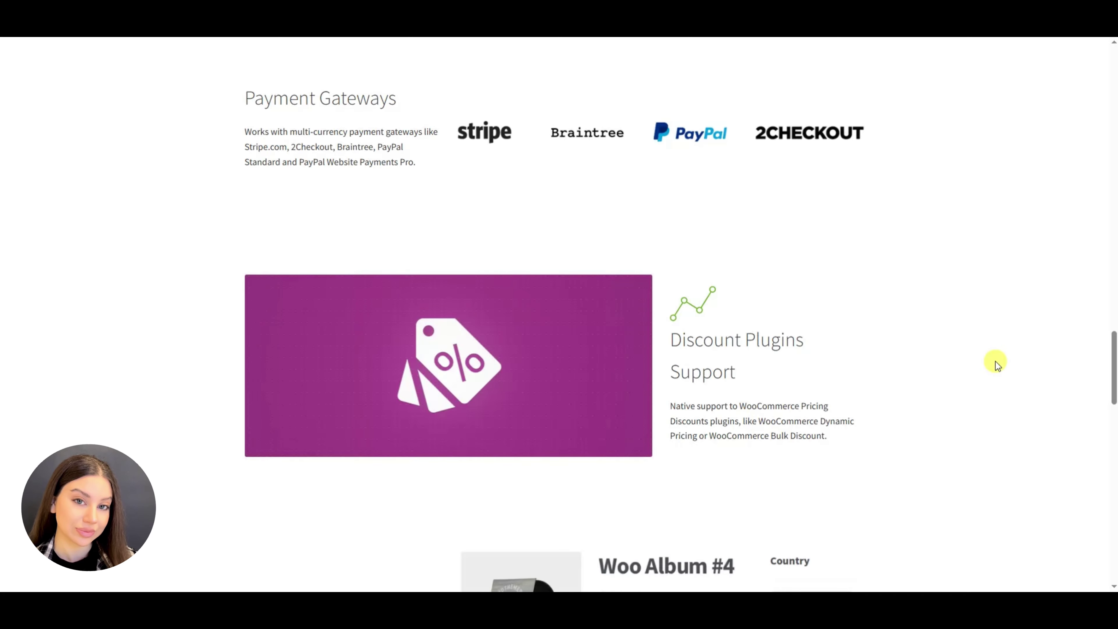
scroll(996, 365, down, 6)
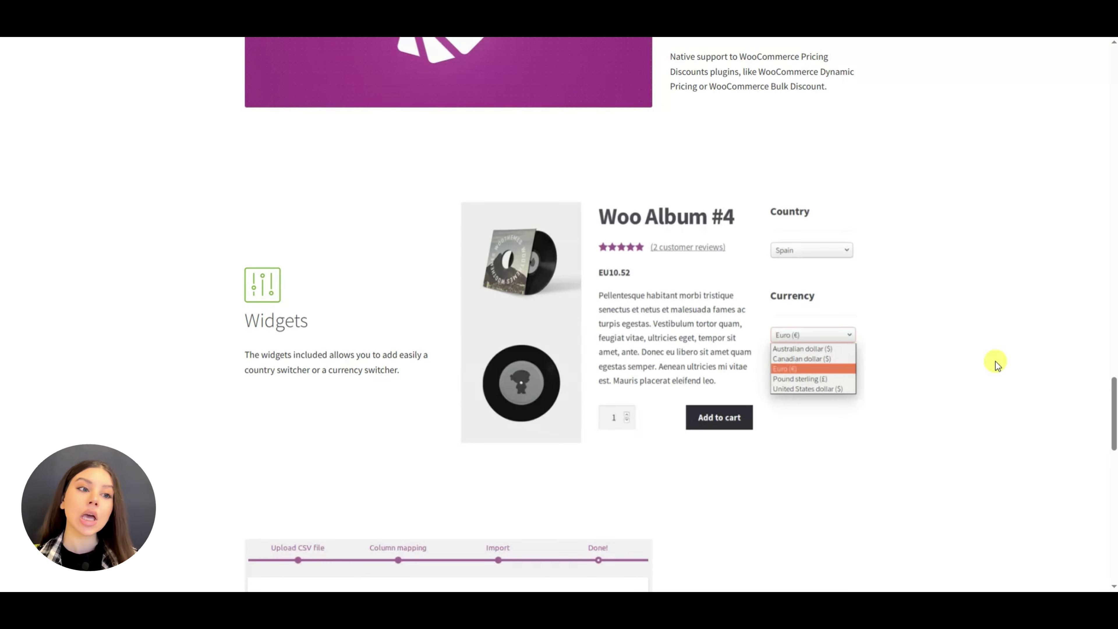
scroll(998, 365, down, 4)
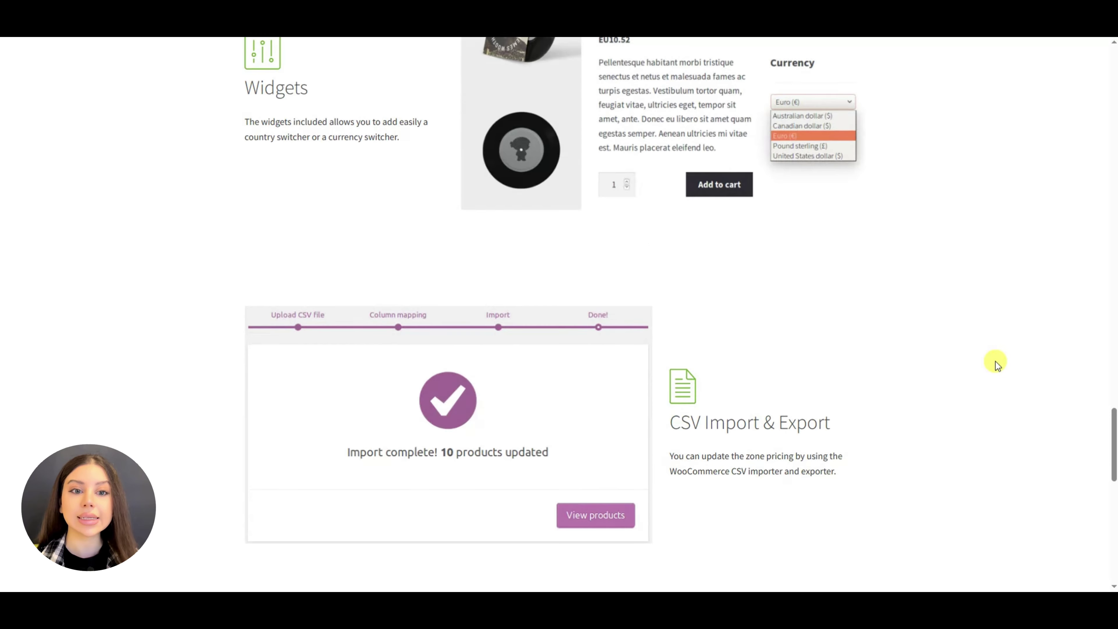
scroll(997, 365, down, 2)
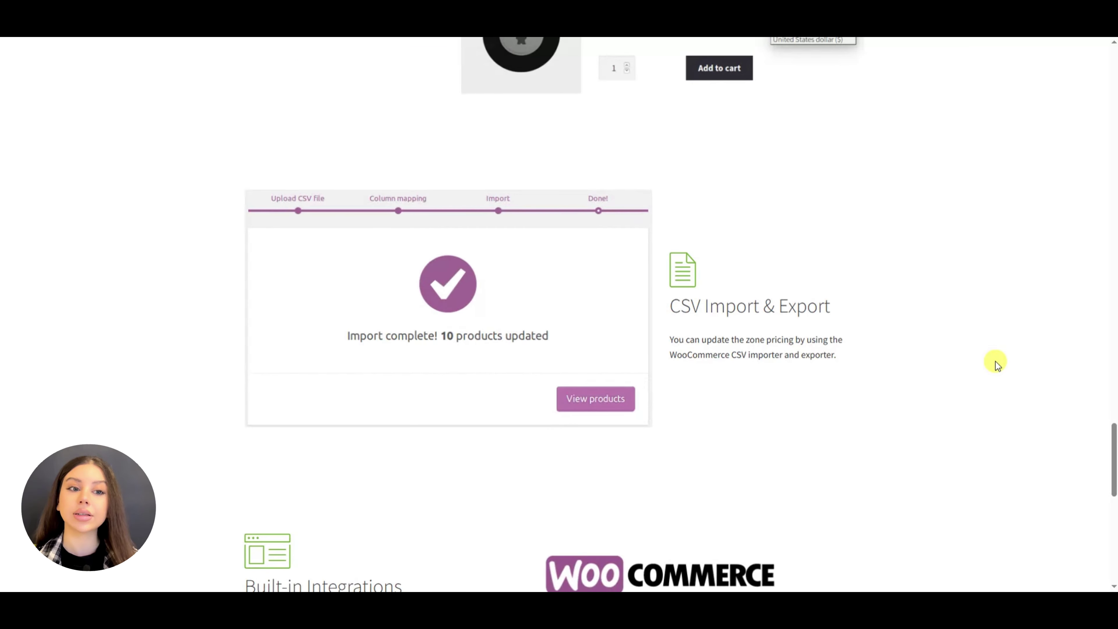
scroll(996, 364, down, 1)
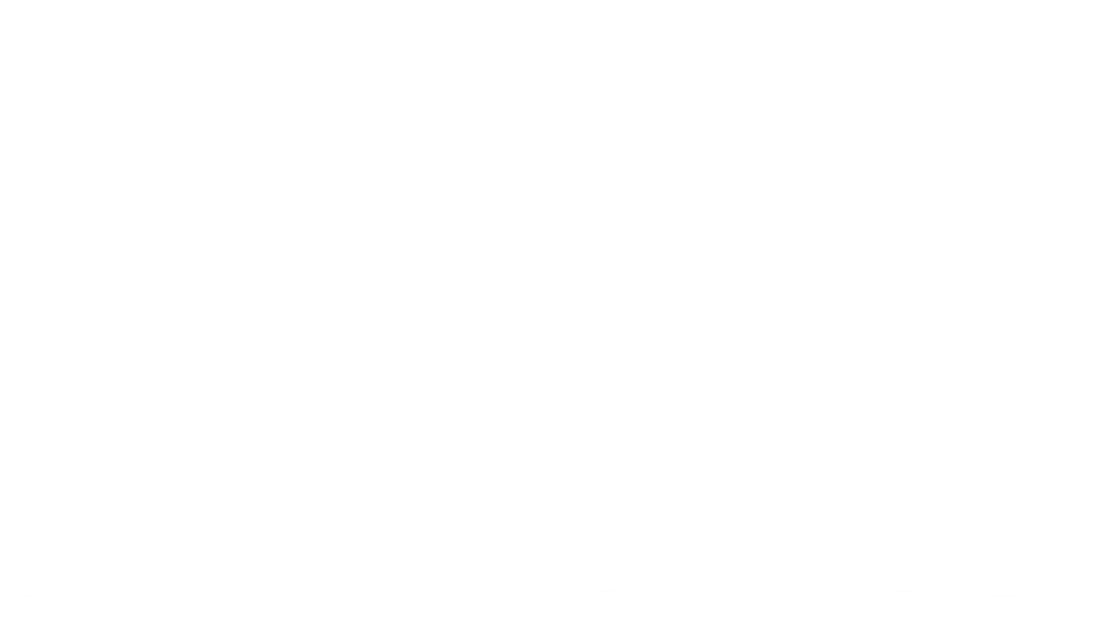